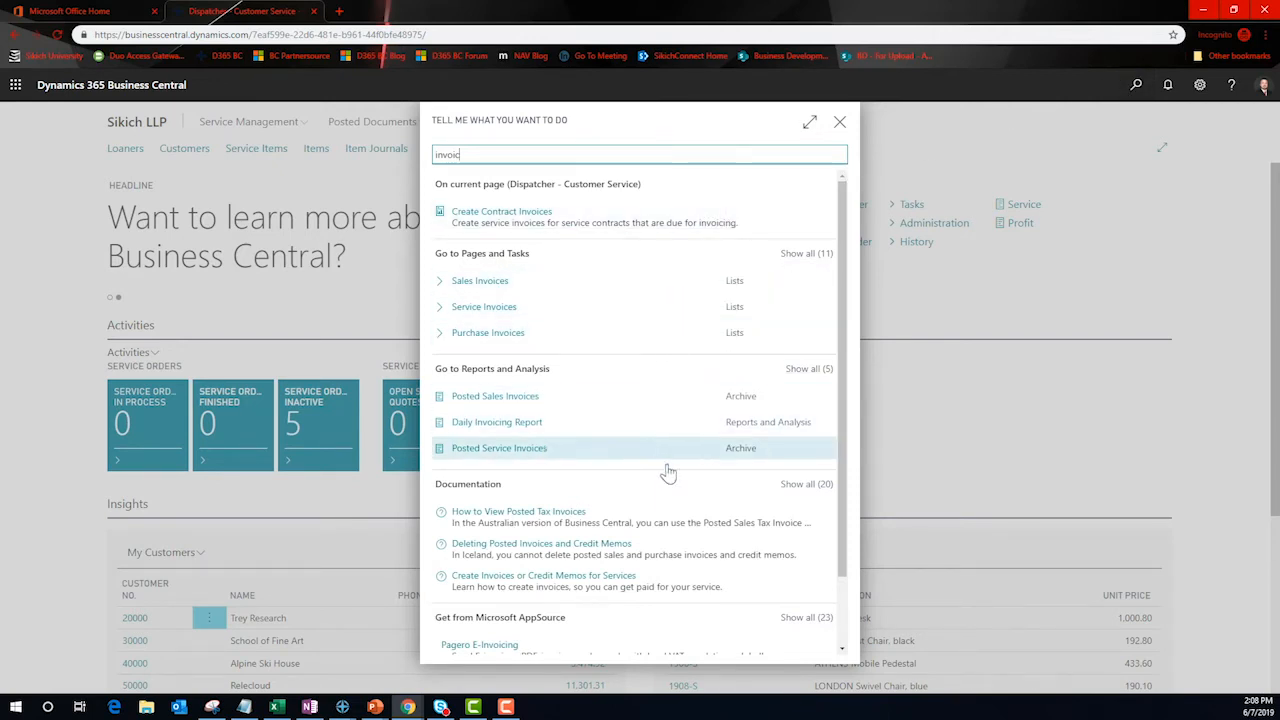
Look through the pages, reports and documentation found for "invoic" and close the search
scroll(651, 570, "down", 1)
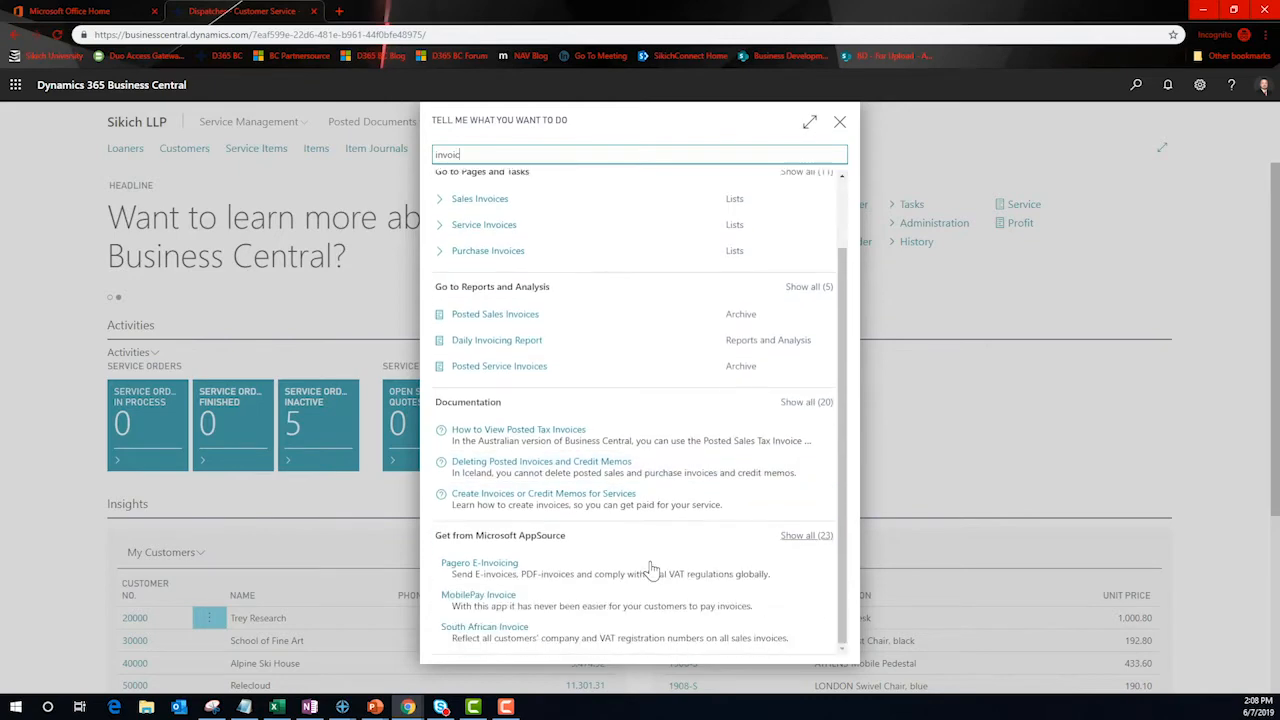
scroll(651, 570, "up", 2)
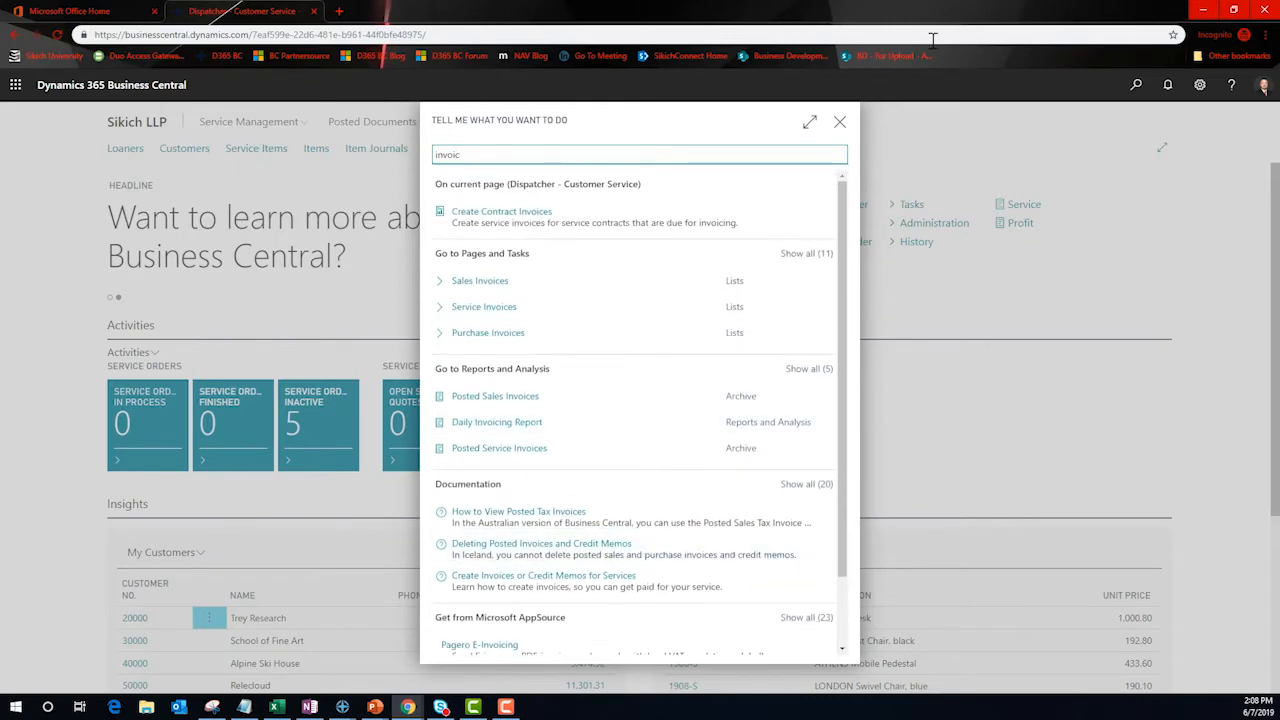
left_click(840, 122)
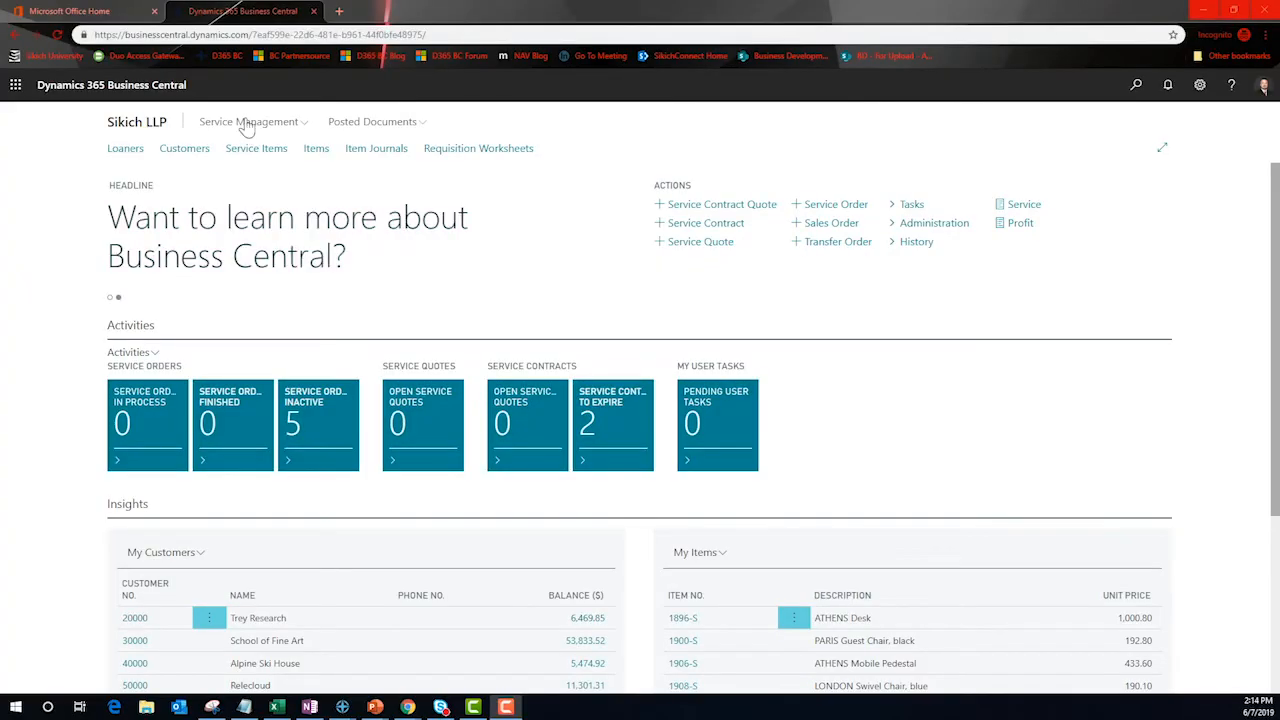
Look over the Dispatcher home page, including the Service Management pages, the Tasks actions, the activities and the insights
left_click(246, 122)
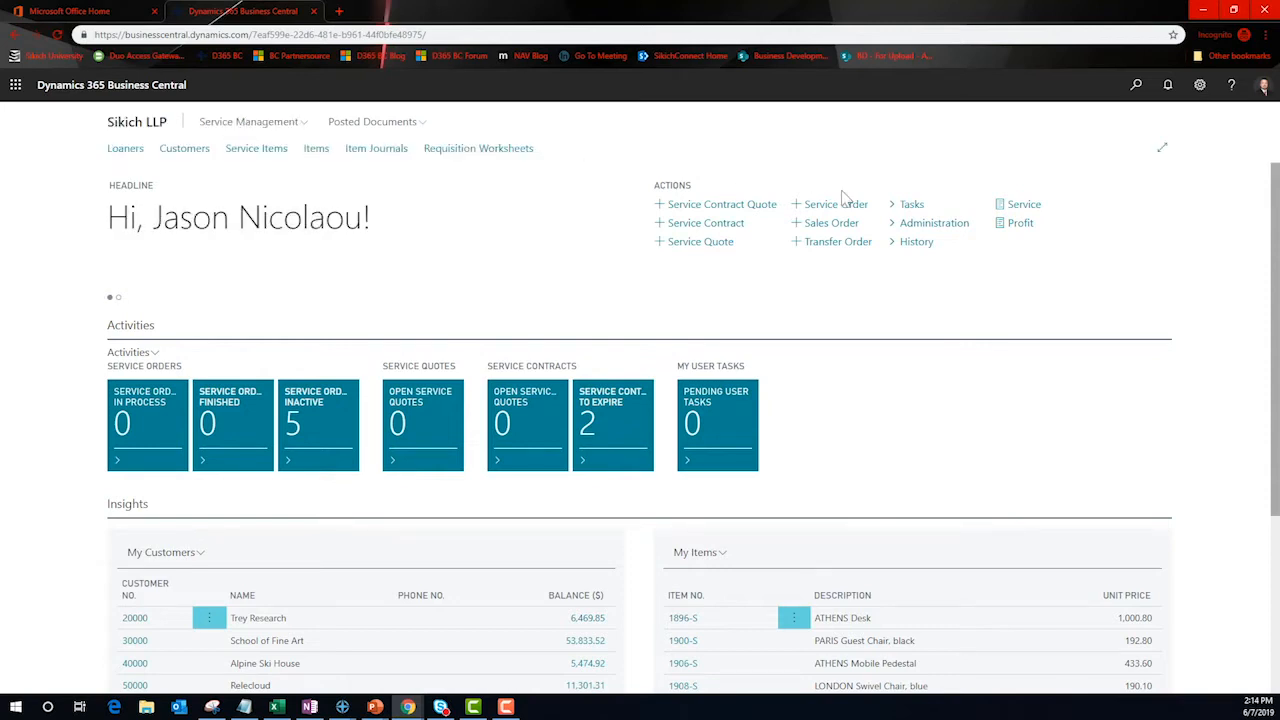
left_click(906, 205)
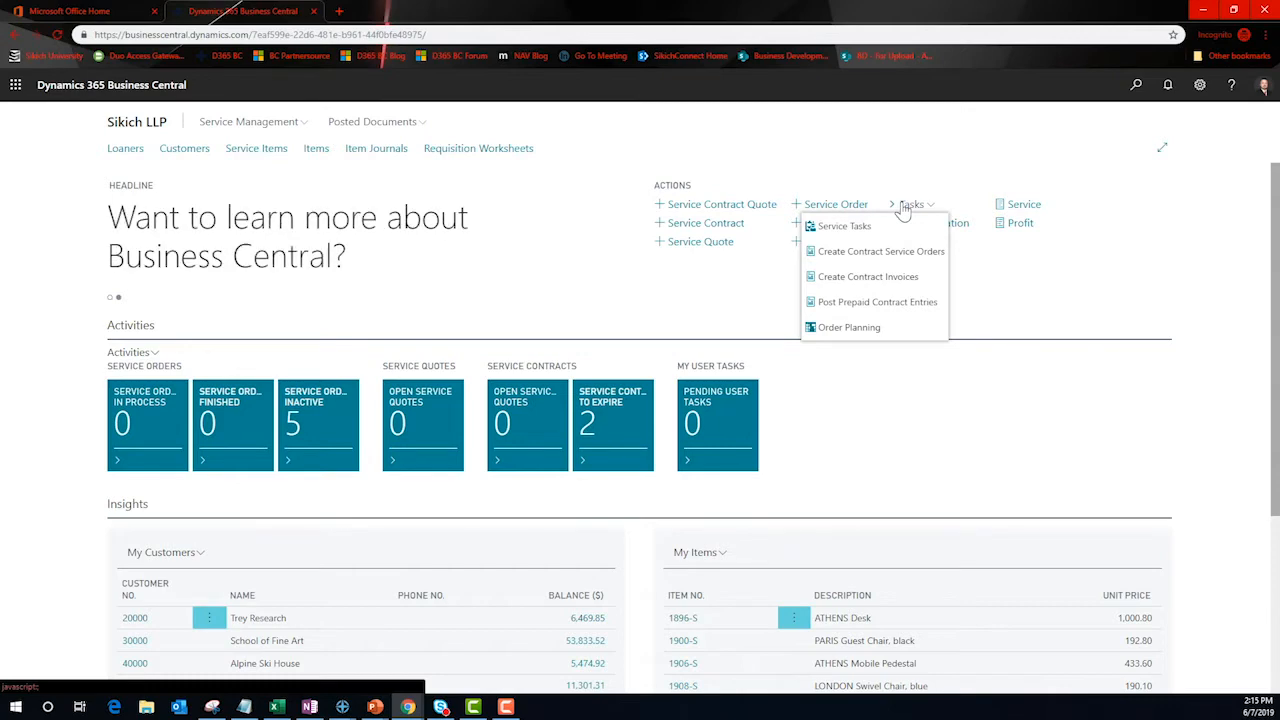
left_click(905, 206)
scroll(878, 365, "down", 1)
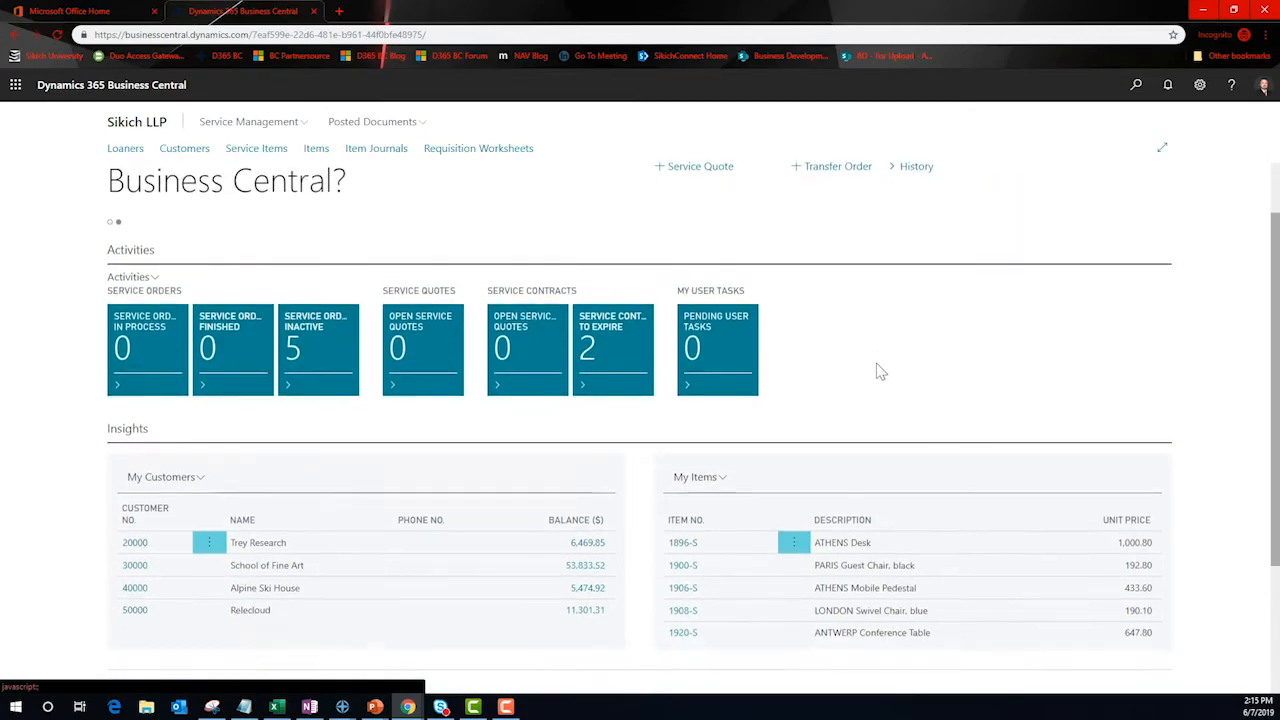
scroll(878, 372, "down", 2)
scroll(878, 372, "up", 3)
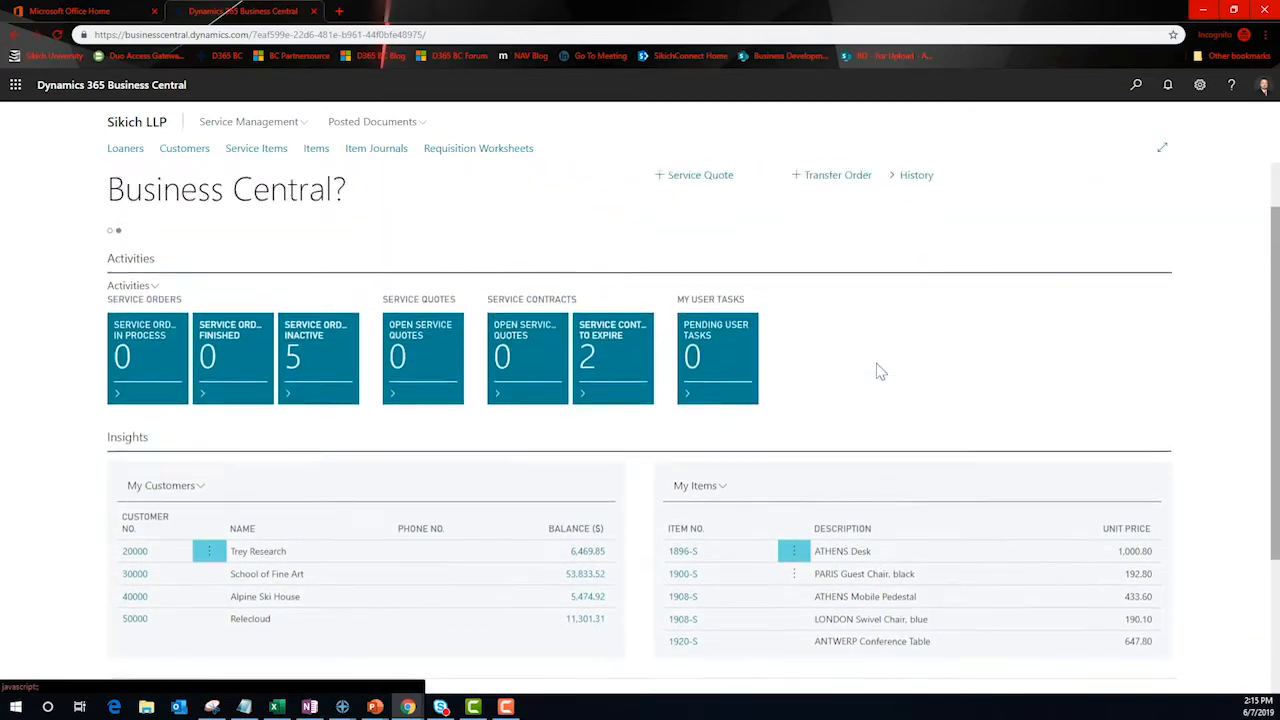
Open the list of inactive service orders and view the first order in it
left_click(334, 428)
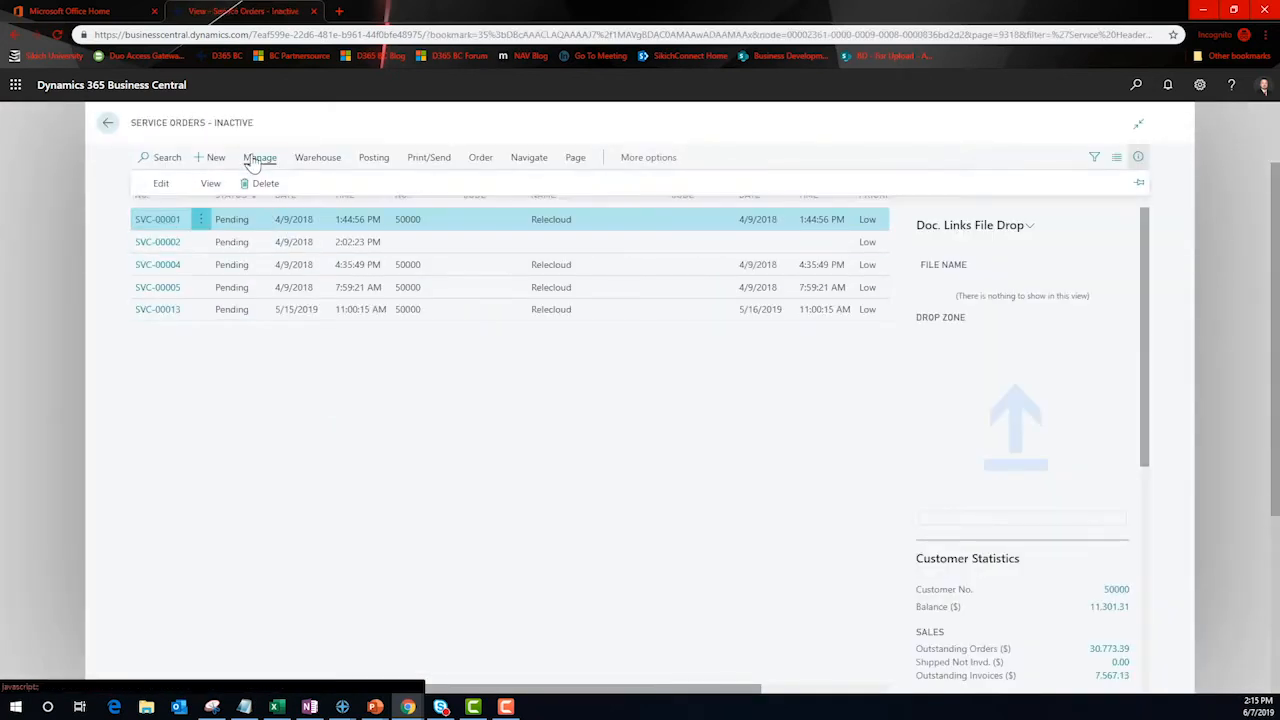
left_click(155, 219)
scroll(226, 419, "down", 2)
scroll(226, 419, "down", 5)
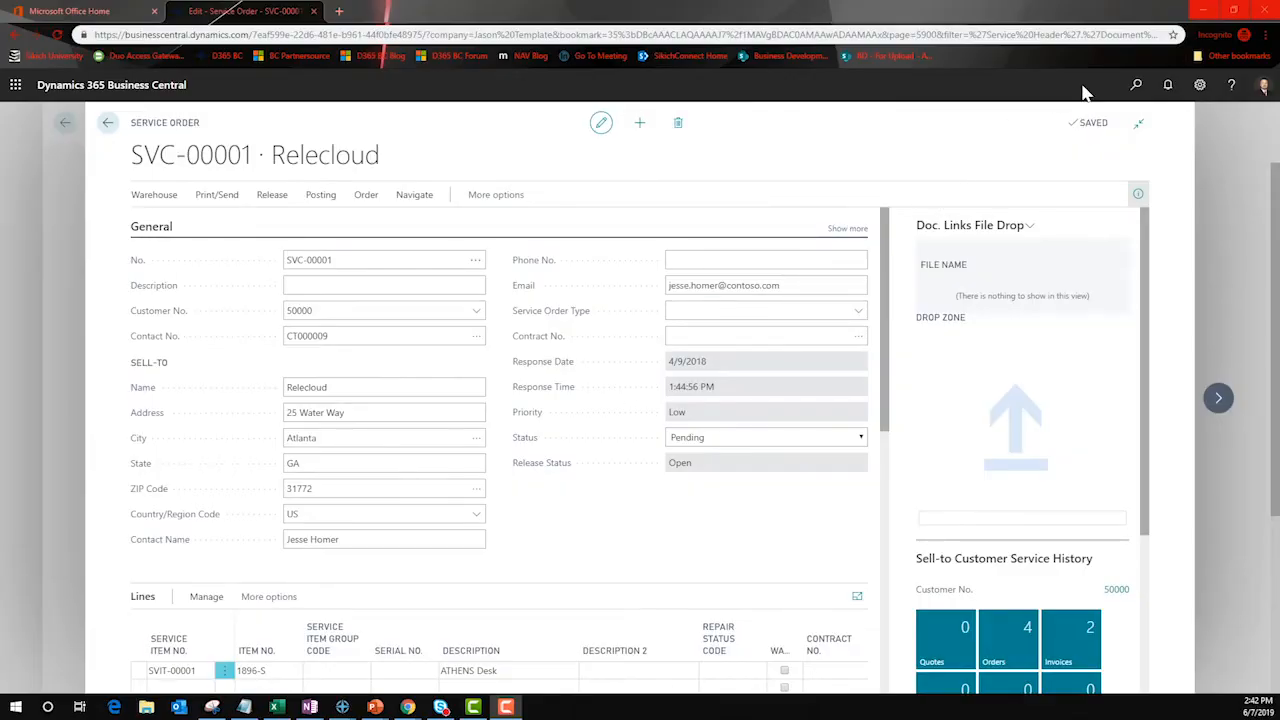
Search for "service set", open Service Management Setup and review its general settings and mandatory fields
left_click(1137, 86)
type("s")
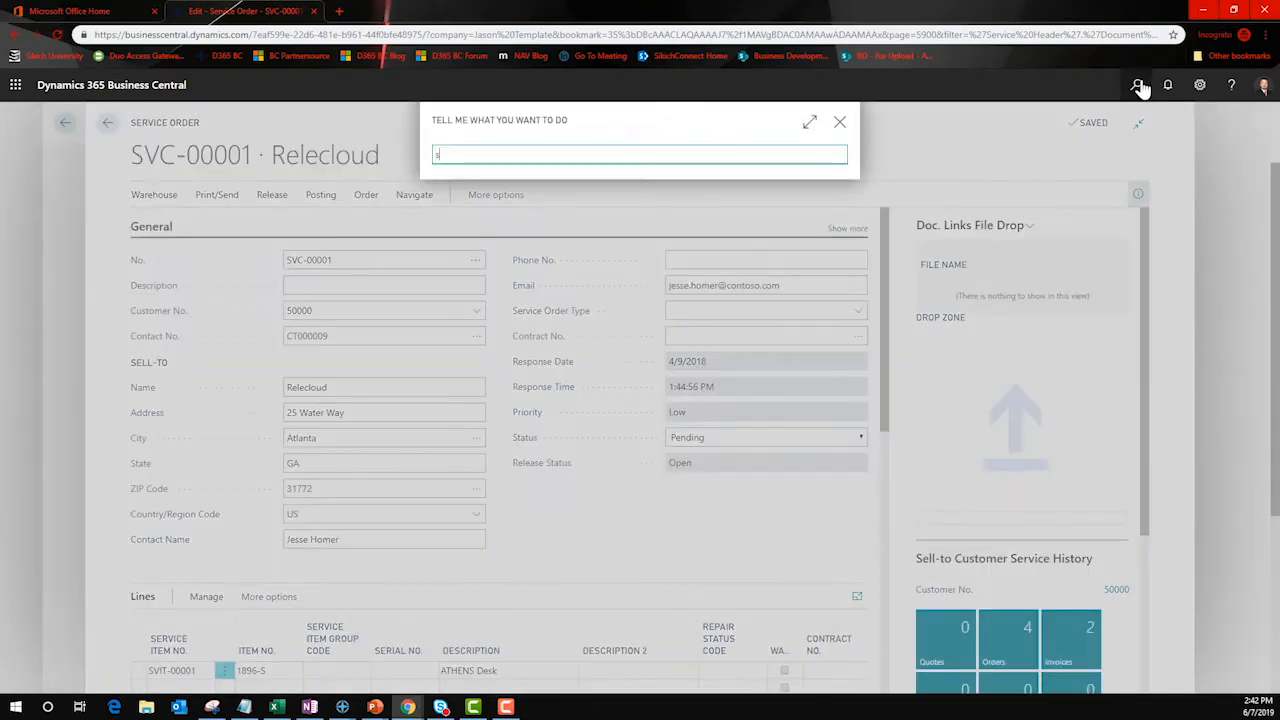
type("ervice ")
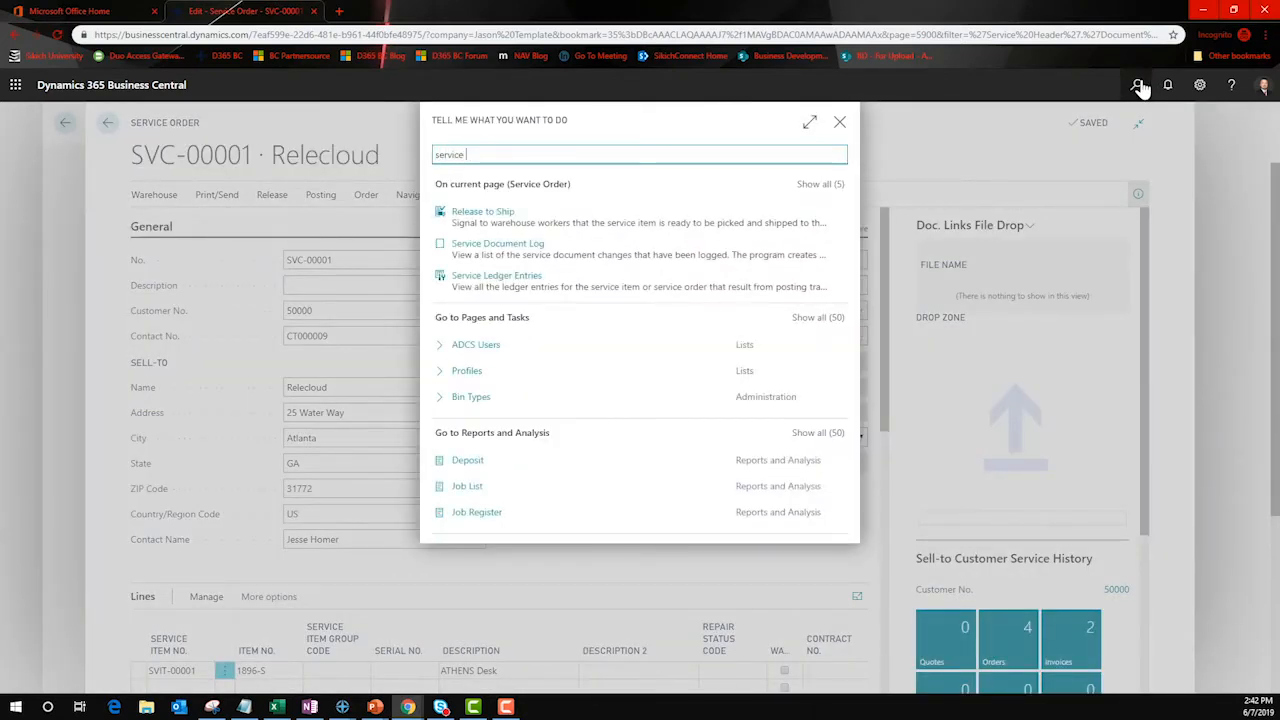
type("set")
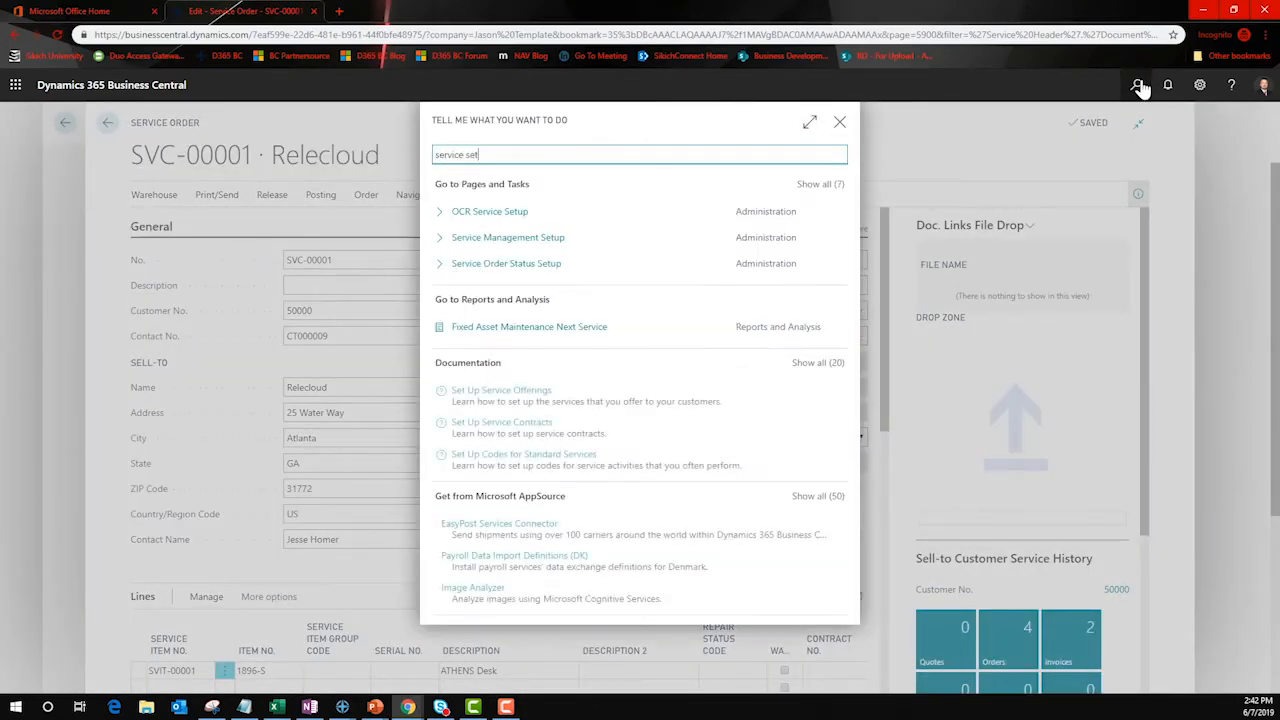
left_click(628, 240)
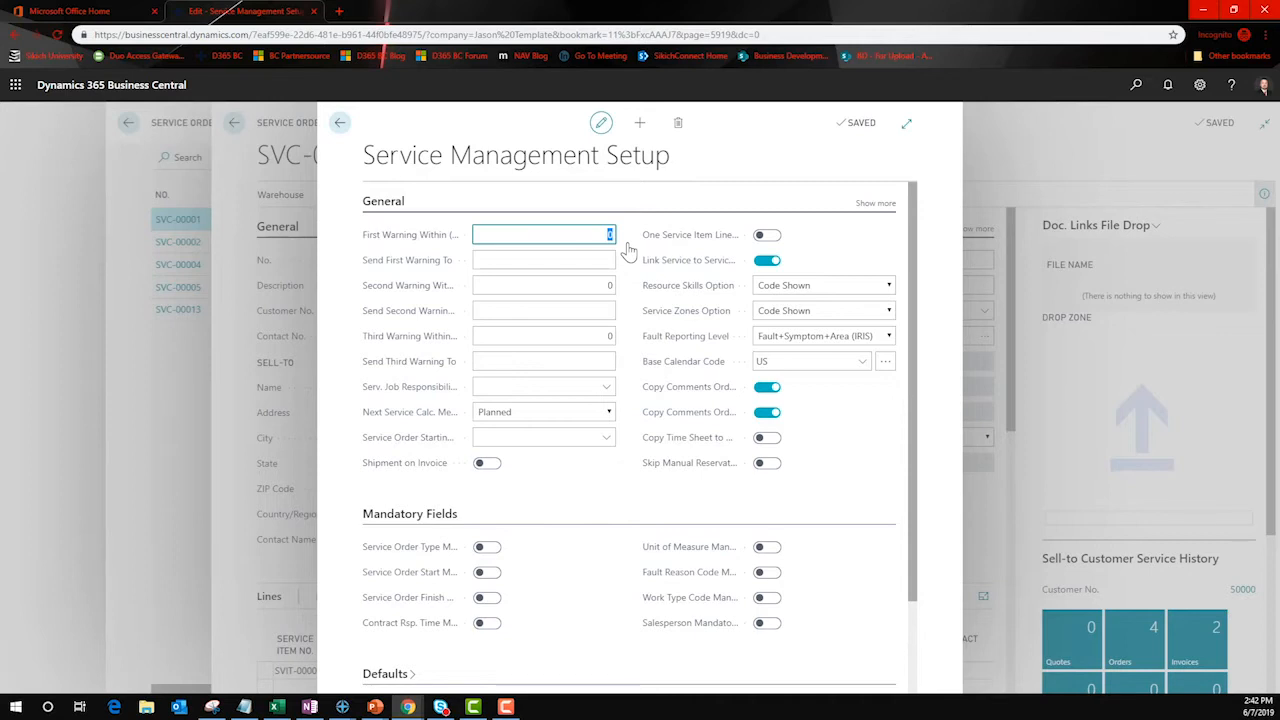
scroll(630, 250, "down", 1)
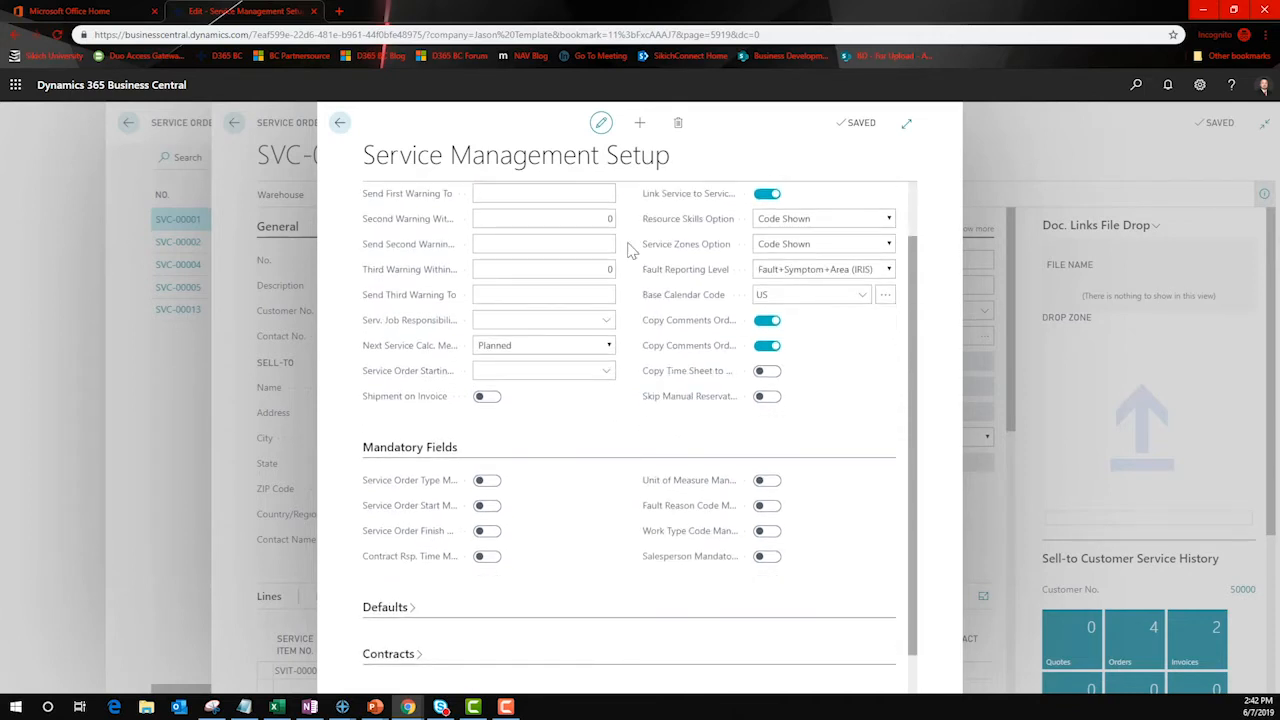
scroll(630, 250, "down", 1)
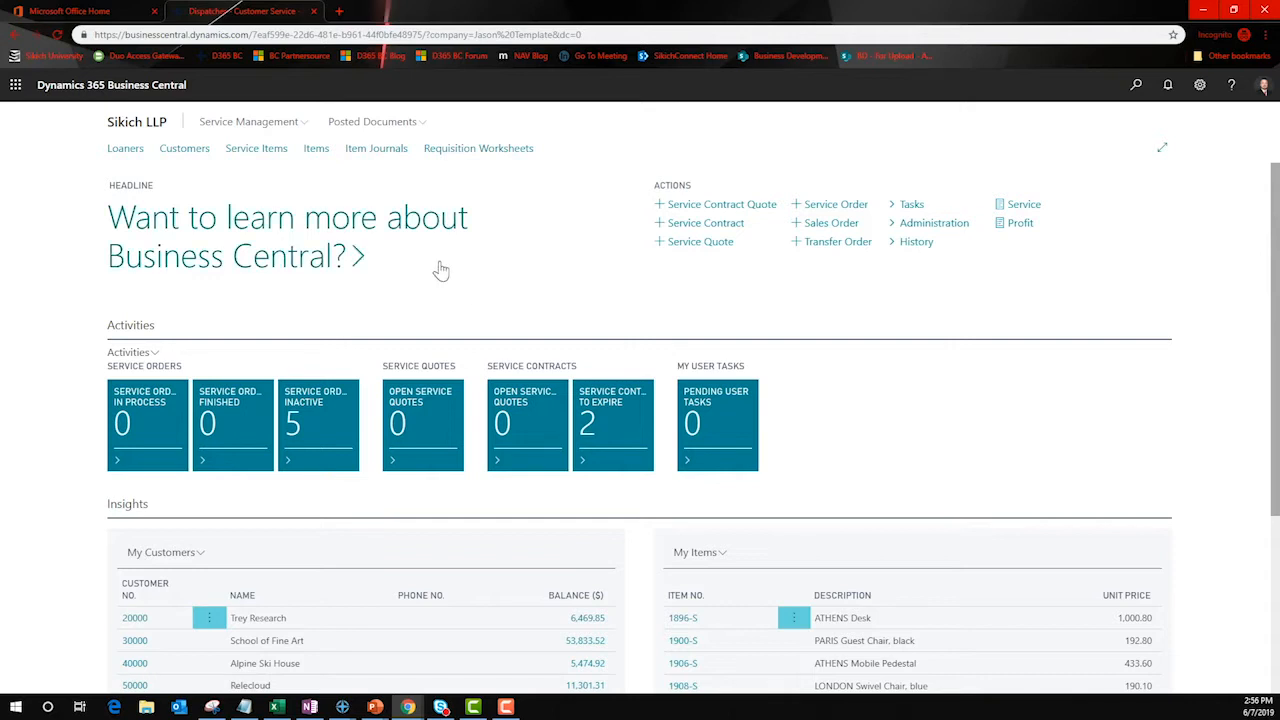
Open the Service Items list, review the fields available for filtering it, and close the filters without applying any
left_click(270, 152)
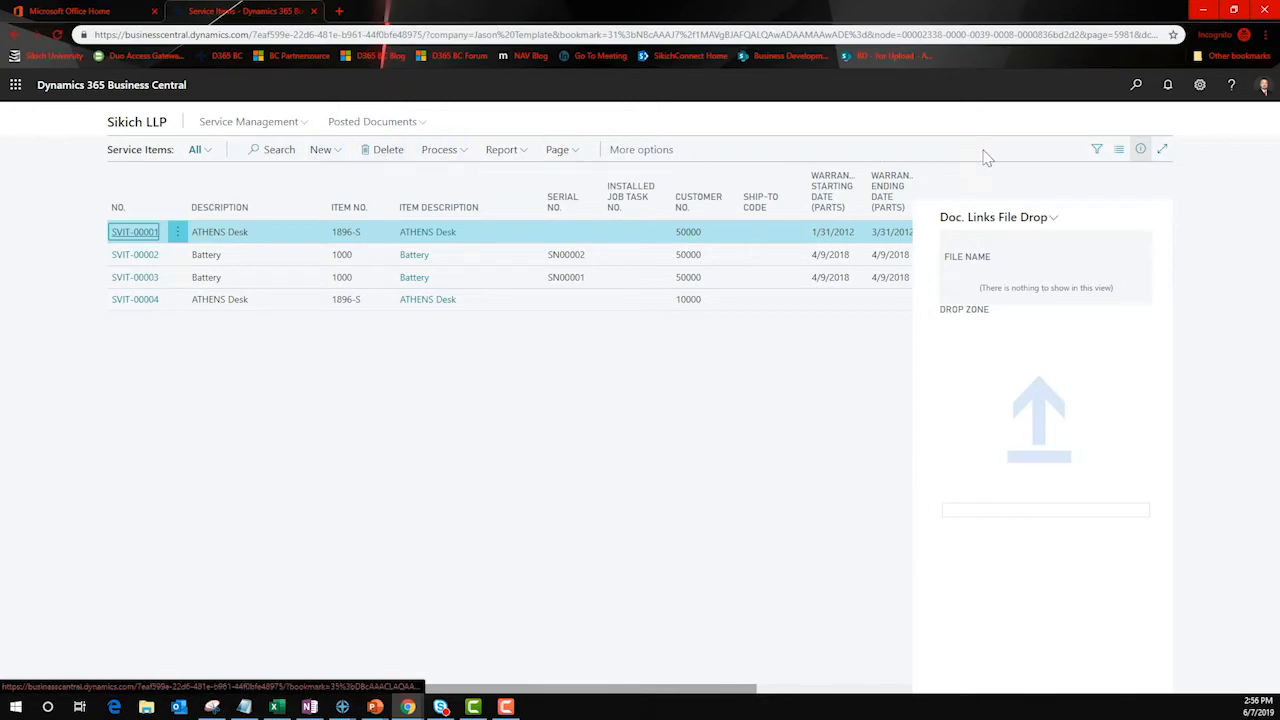
left_click(1097, 150)
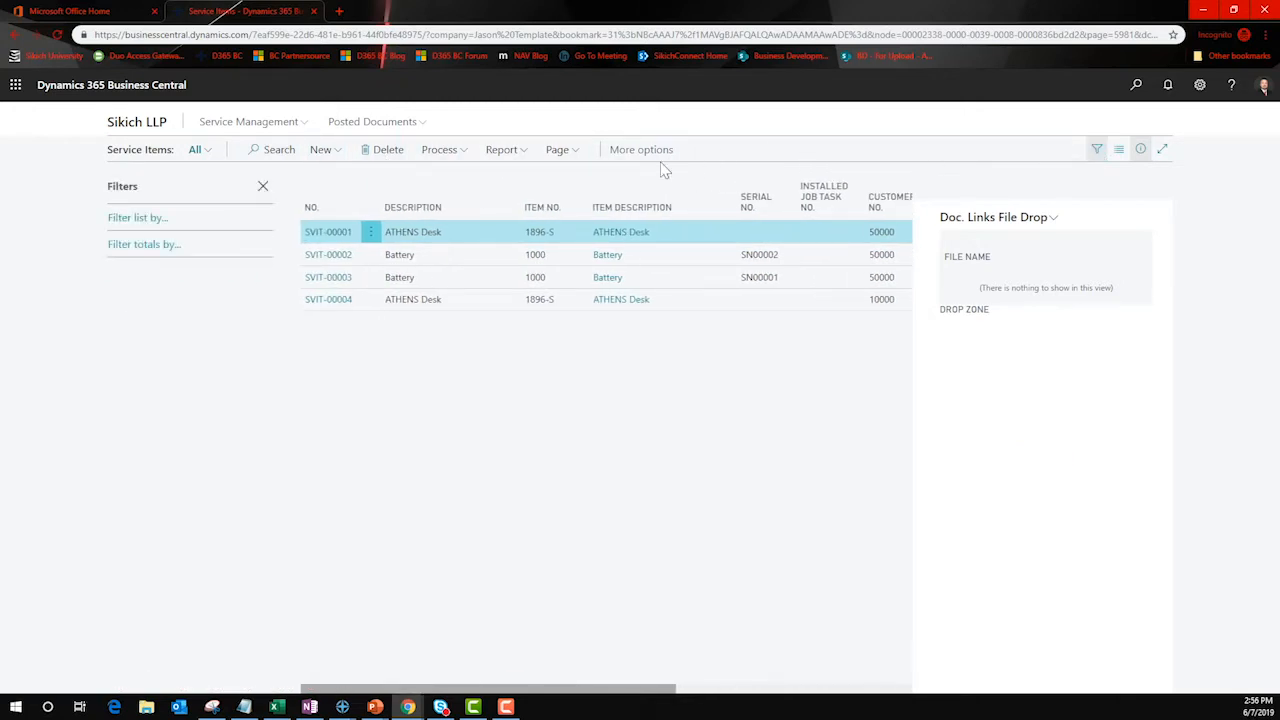
left_click(143, 218)
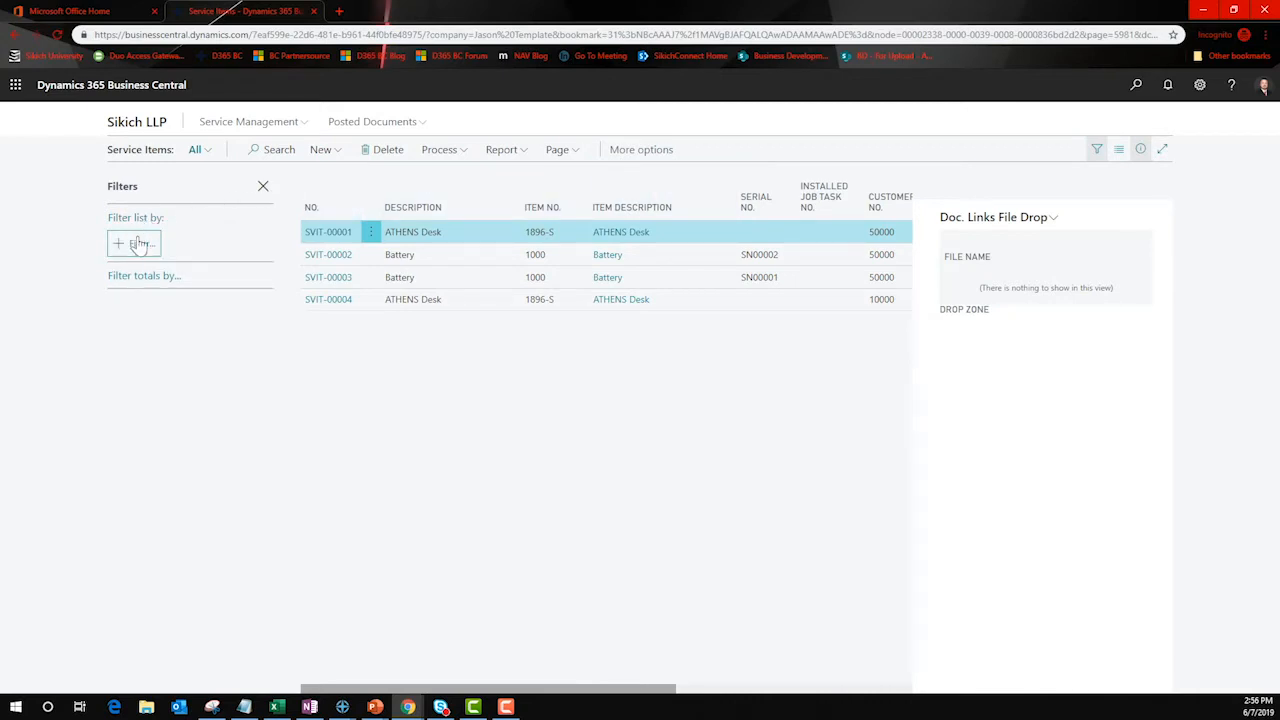
left_click(137, 246)
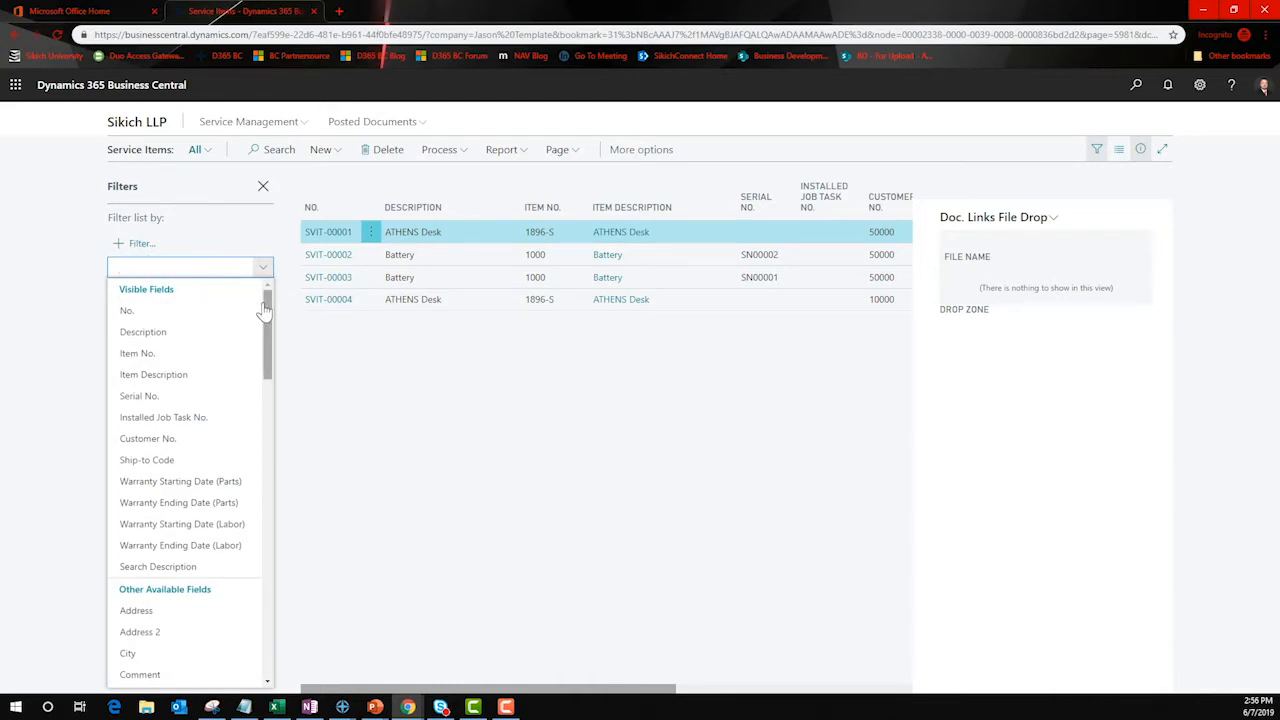
left_click_drag(264, 310, 294, 620)
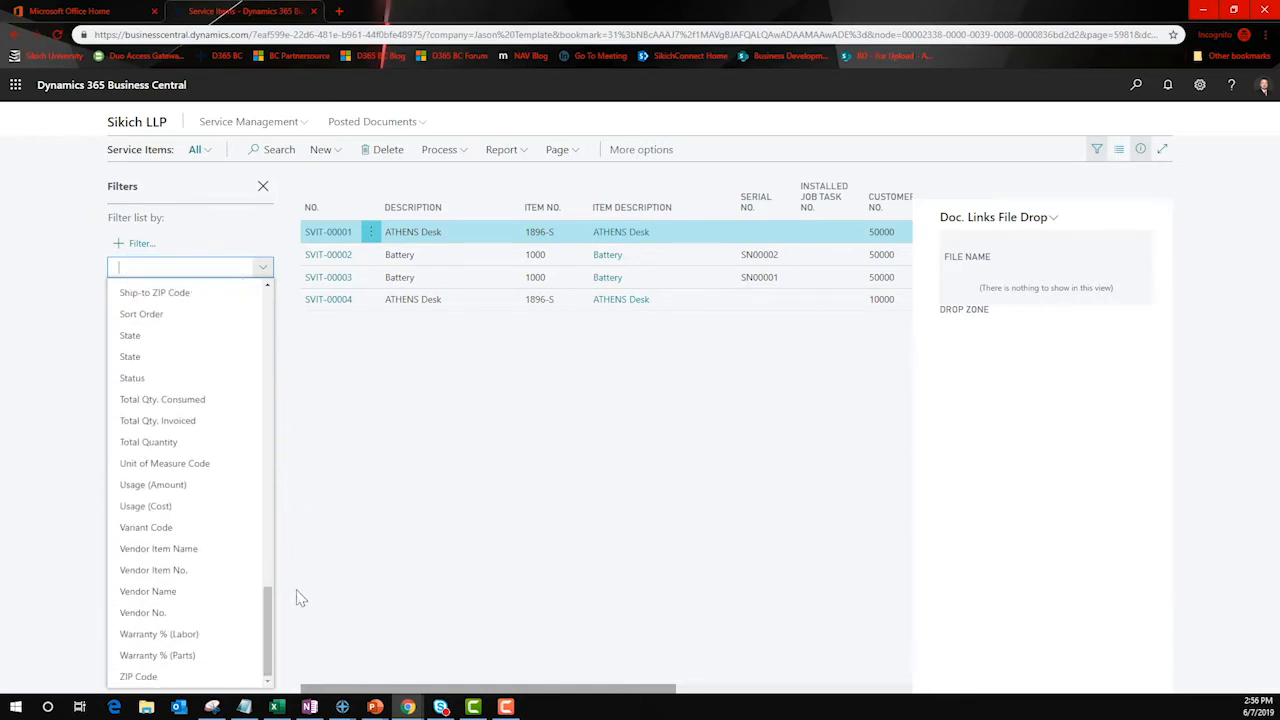
left_click(263, 188)
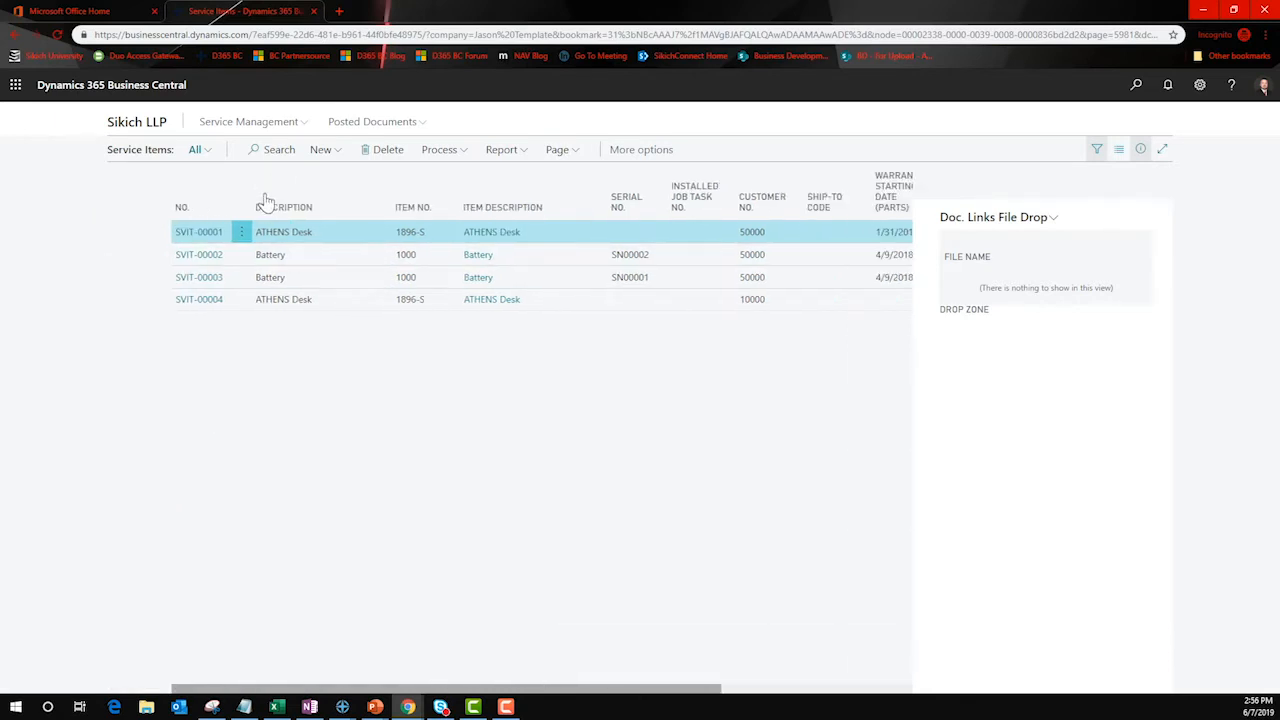
Personalize the Service Items list by adding the Installation Date field before the Serial No. column
left_click(1200, 84)
left_click(1105, 187)
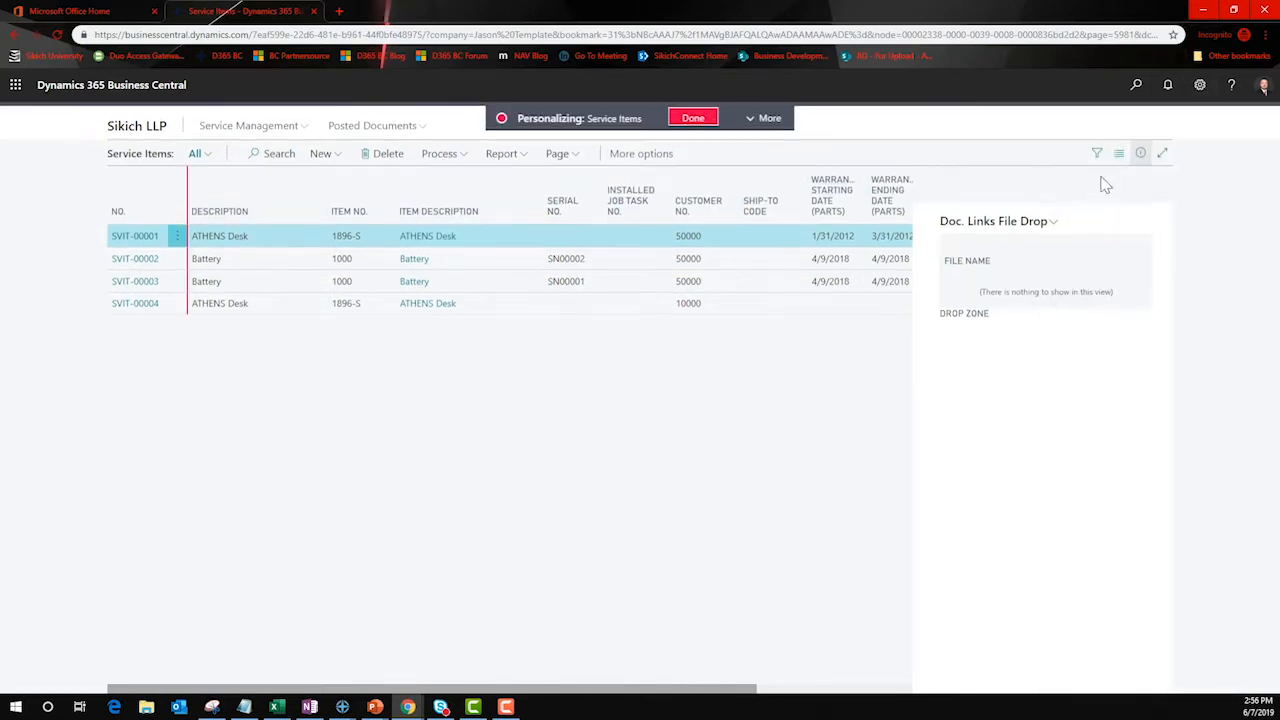
left_click(770, 120)
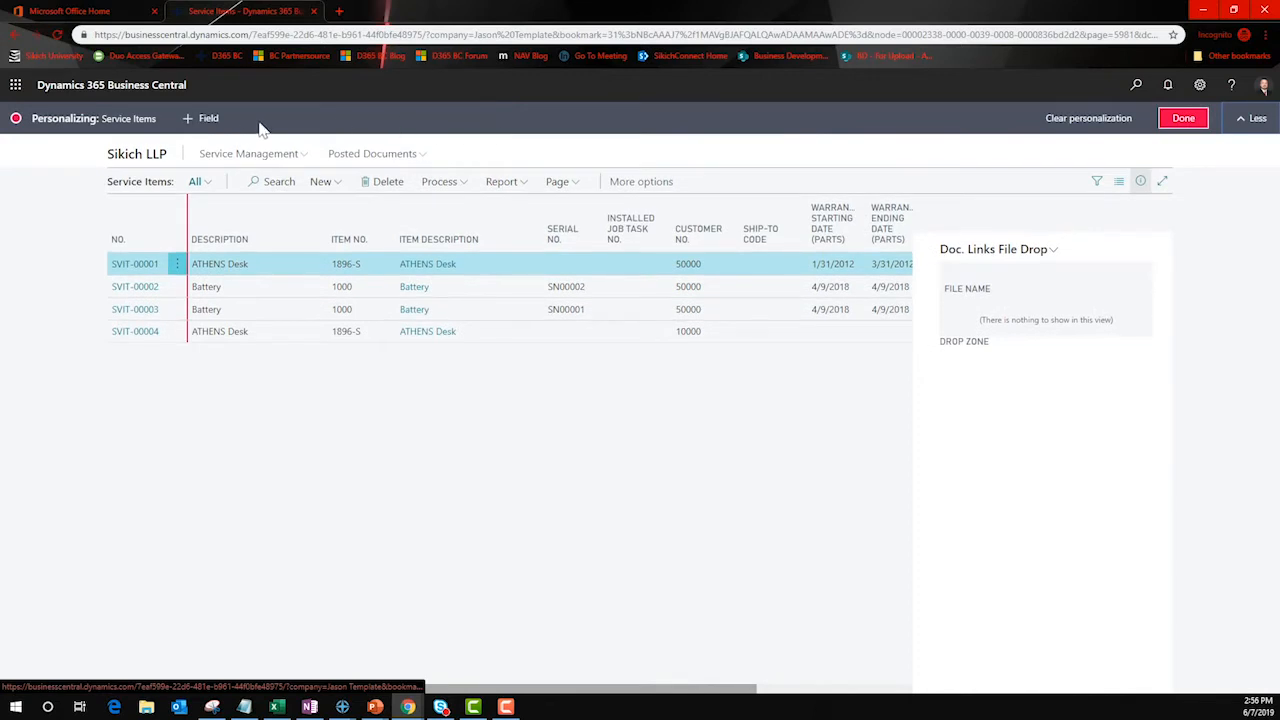
left_click(202, 119)
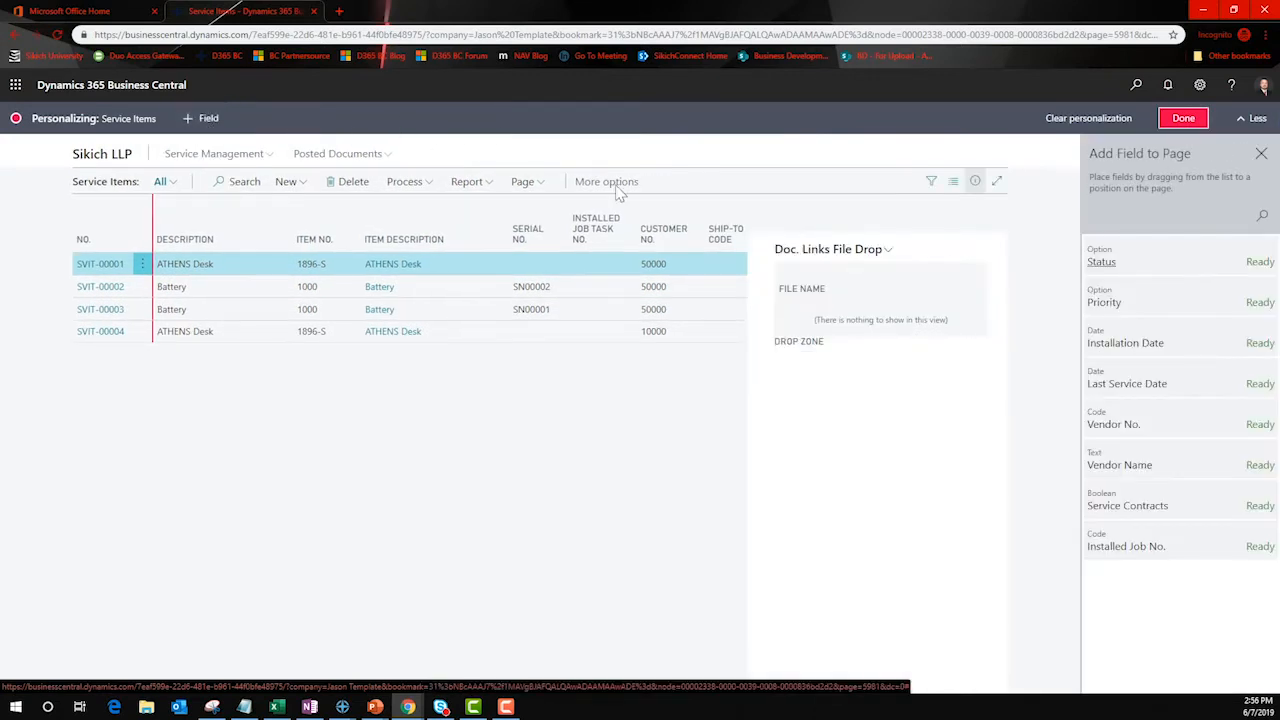
left_click_drag(1125, 345, 510, 249)
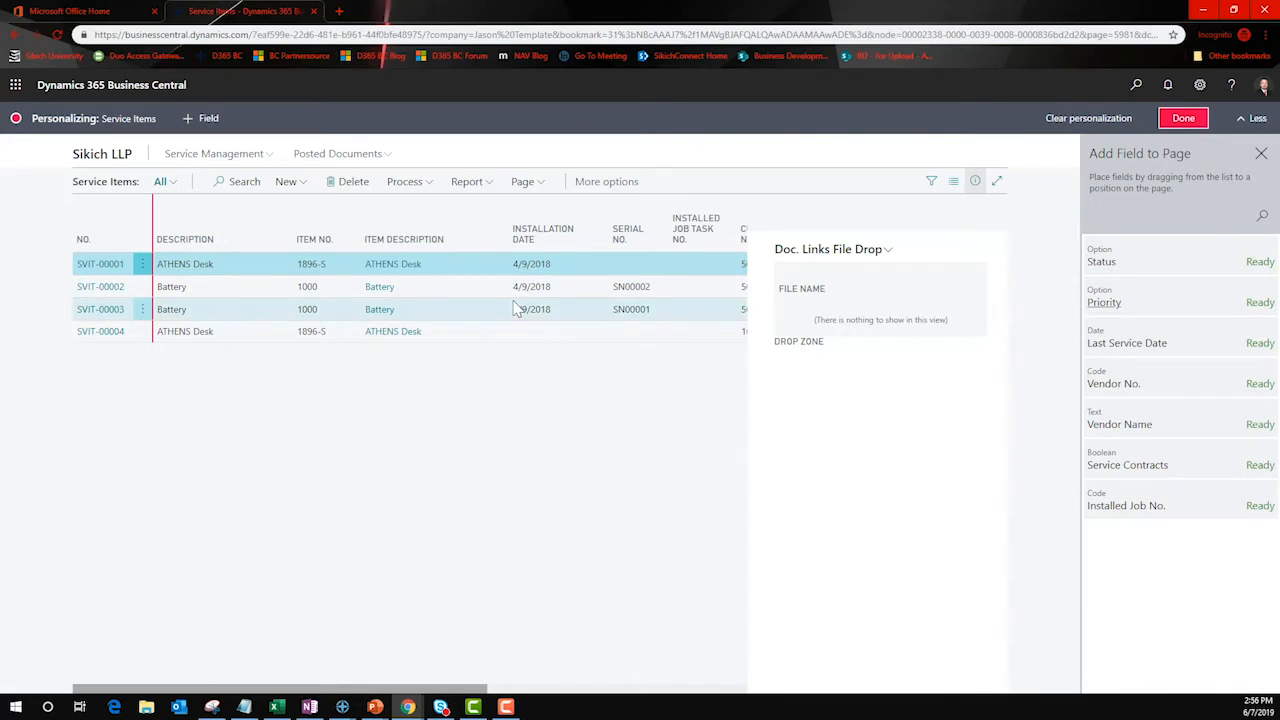
Remove the Installation Date column from the Service Items list and finish personalizing
left_click(606, 207)
left_click(630, 270)
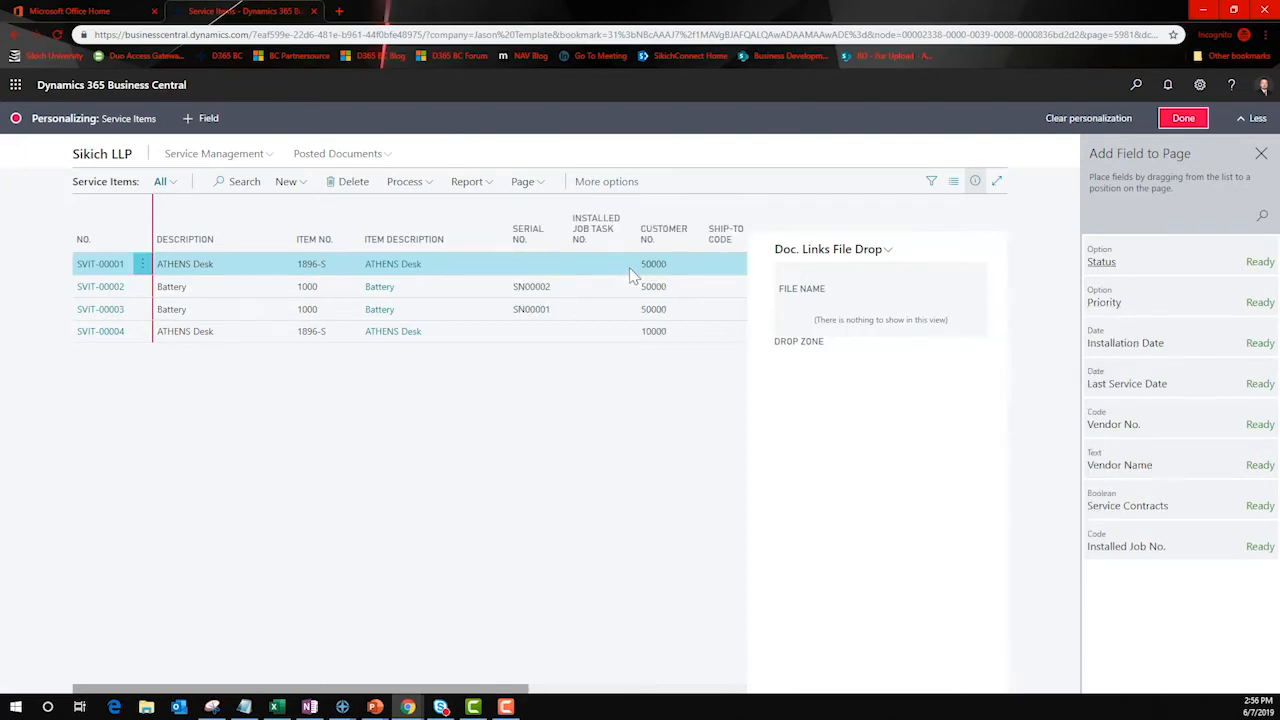
left_click(1183, 118)
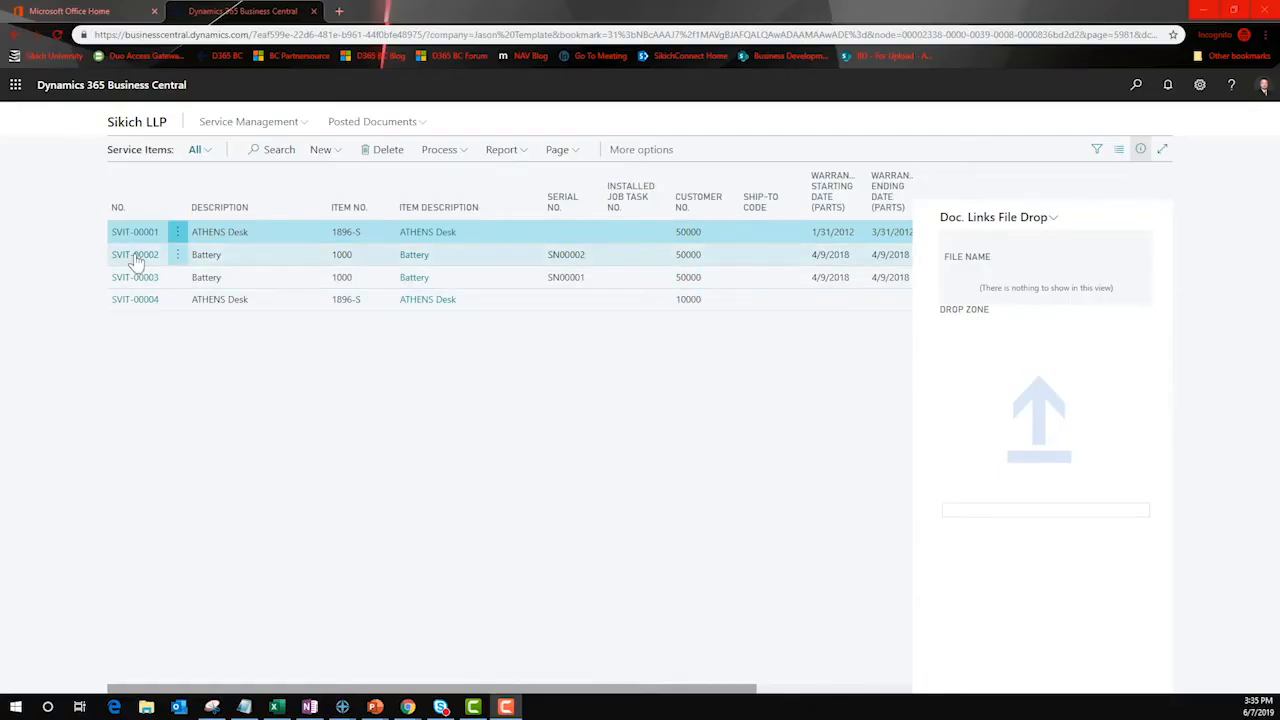
Open the card of service item SVIT-00001 and review its General, Customer and Detail sections
left_click(136, 240)
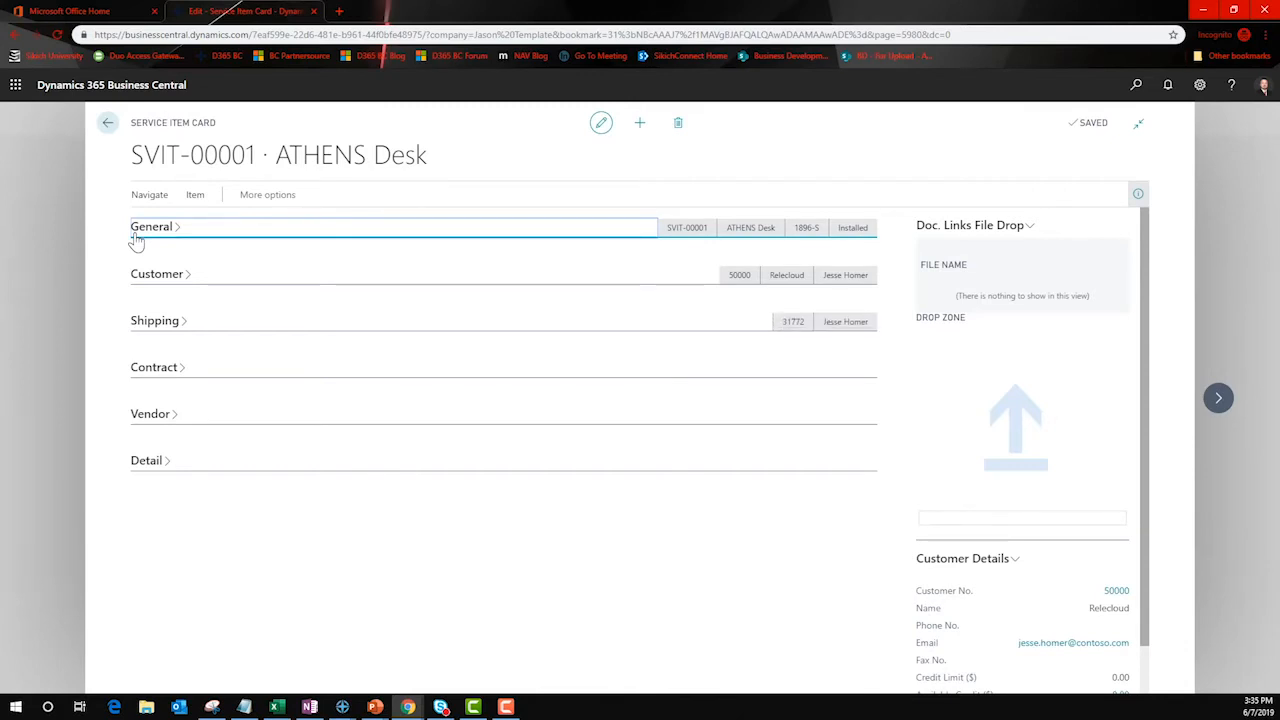
left_click(141, 232)
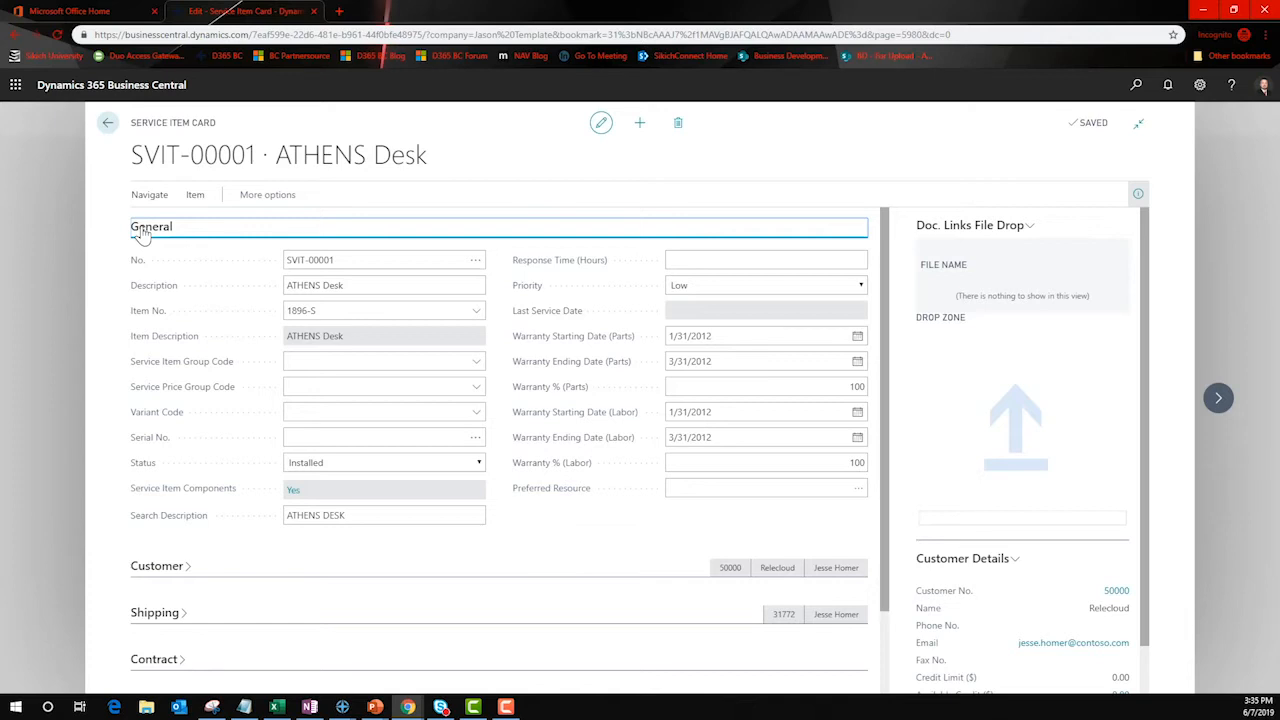
left_click(150, 227)
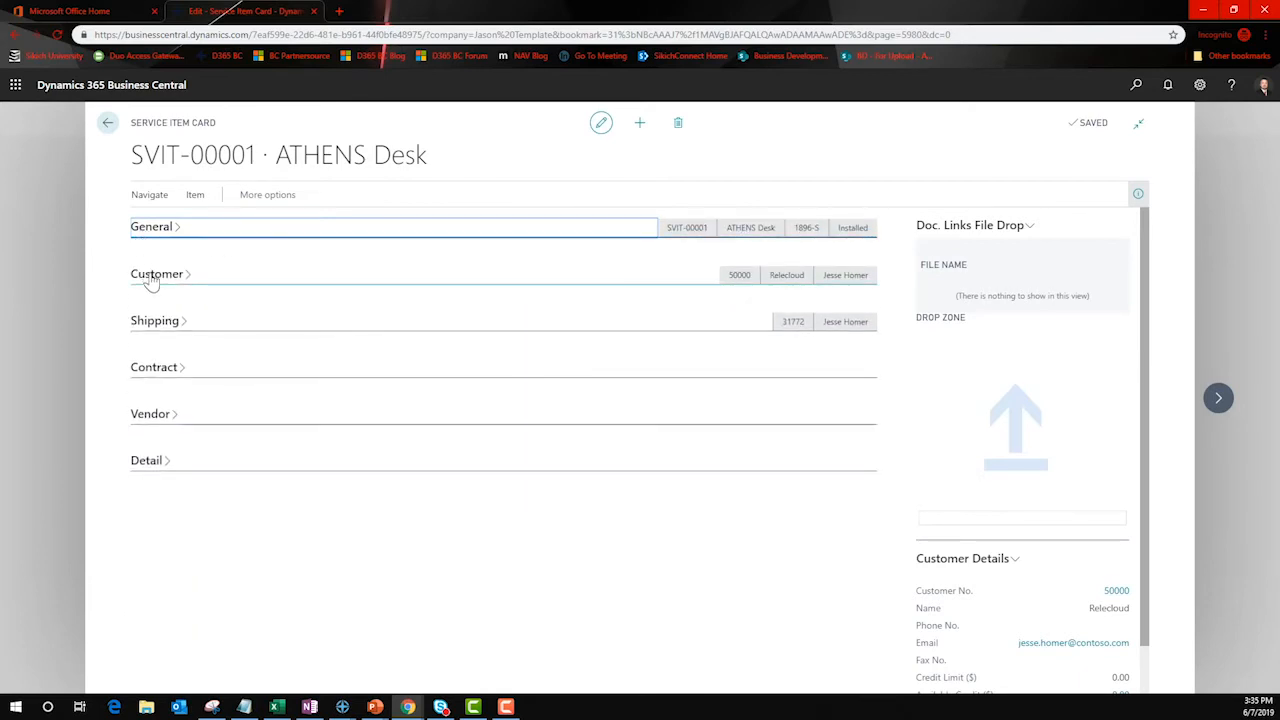
left_click(150, 276)
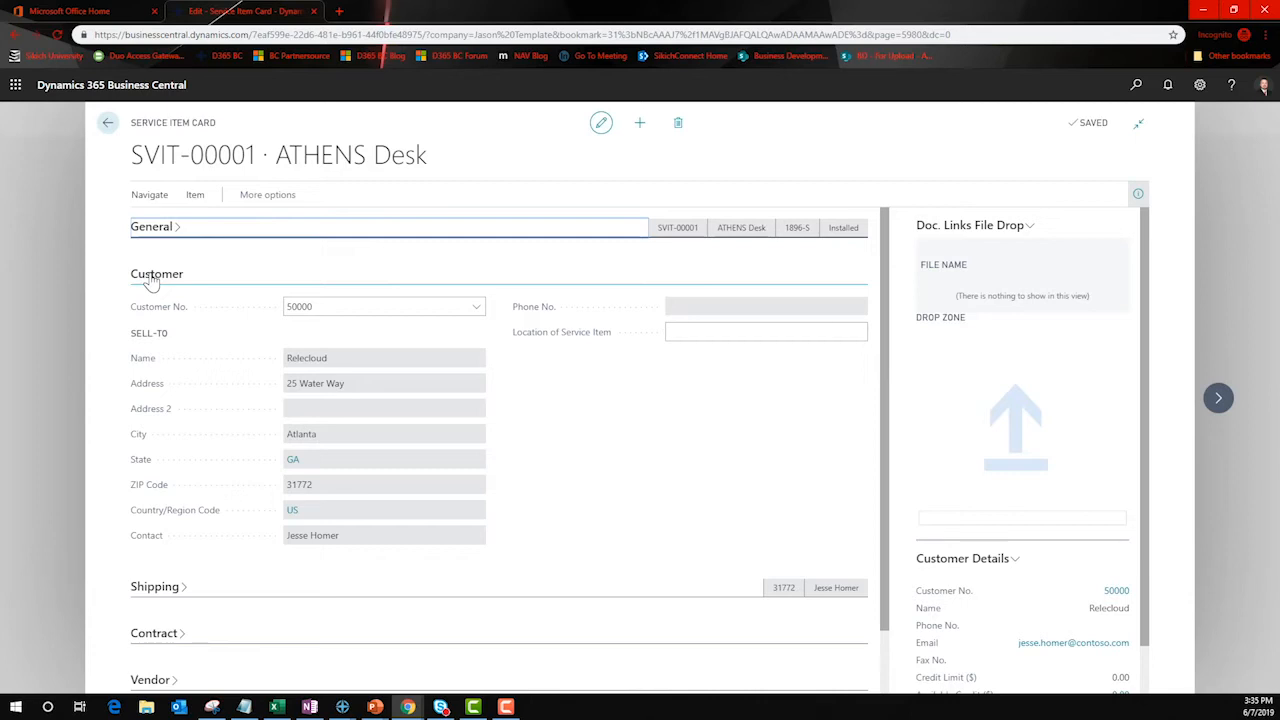
left_click(152, 276)
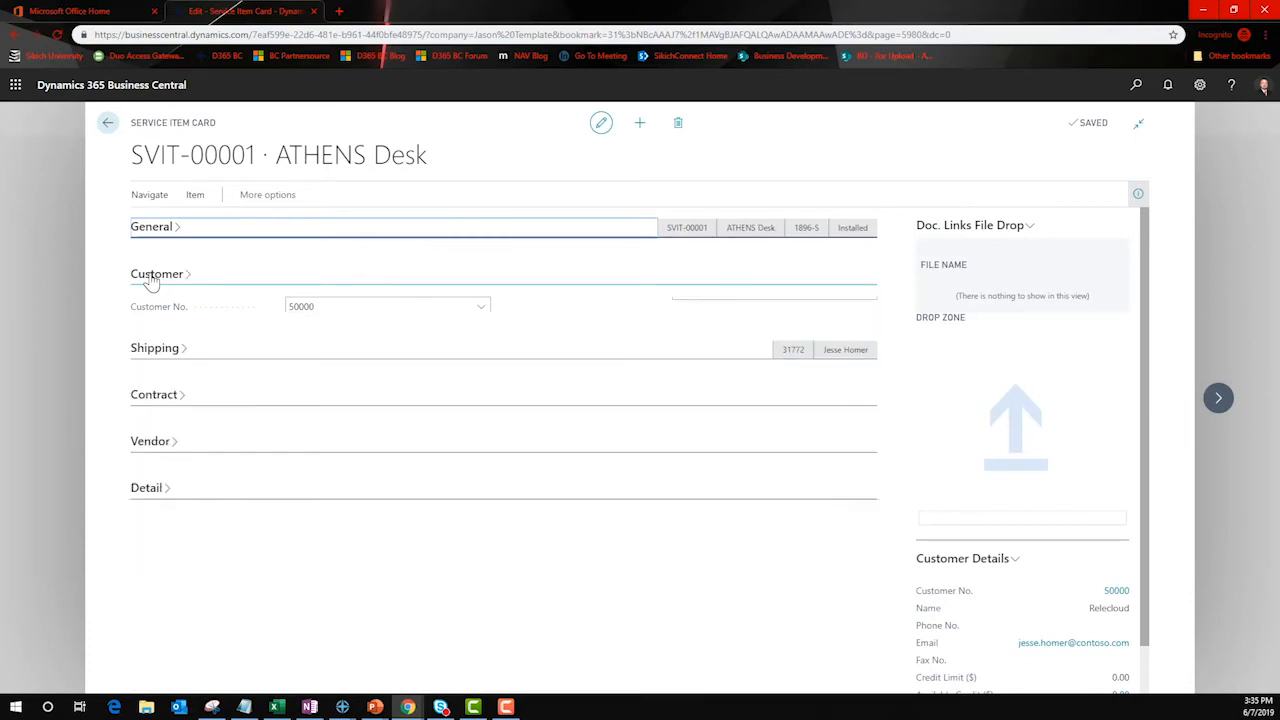
left_click(145, 466)
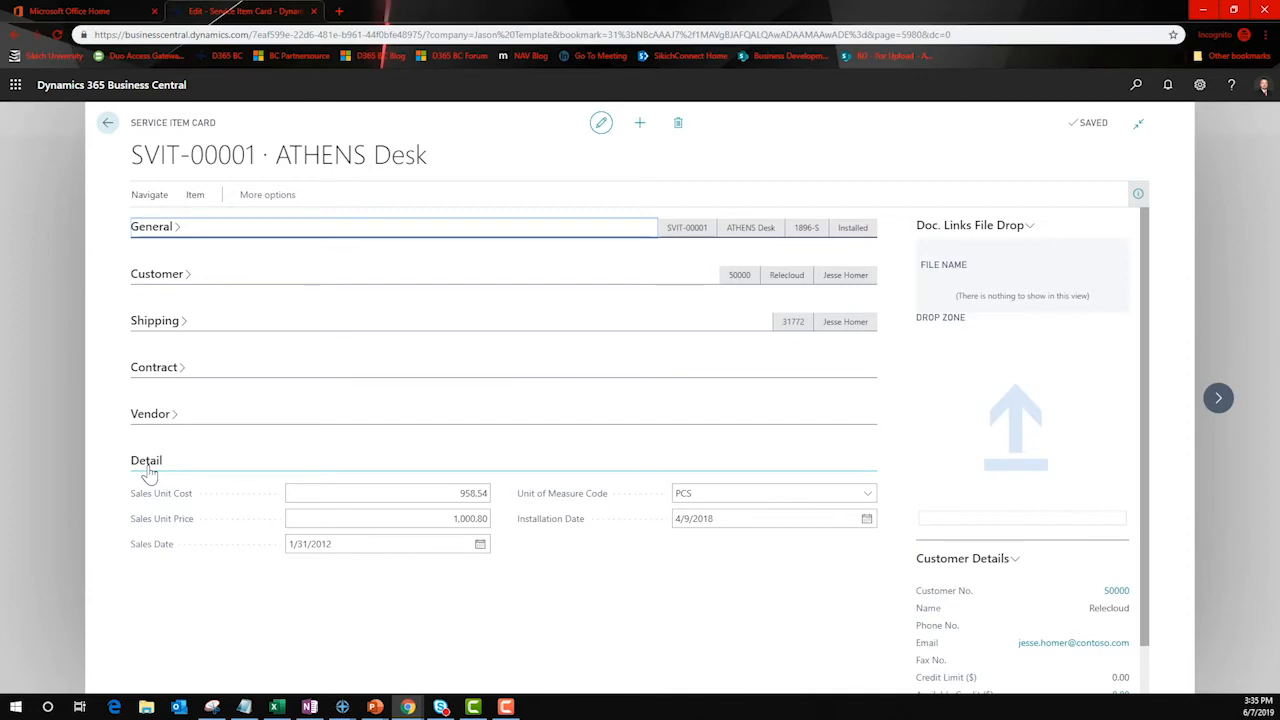
left_click(148, 462)
Review the component list of service item SVIT-00001, including its Copy from BOM and Replaced List options, and return to the item card
left_click(145, 196)
left_click(145, 196)
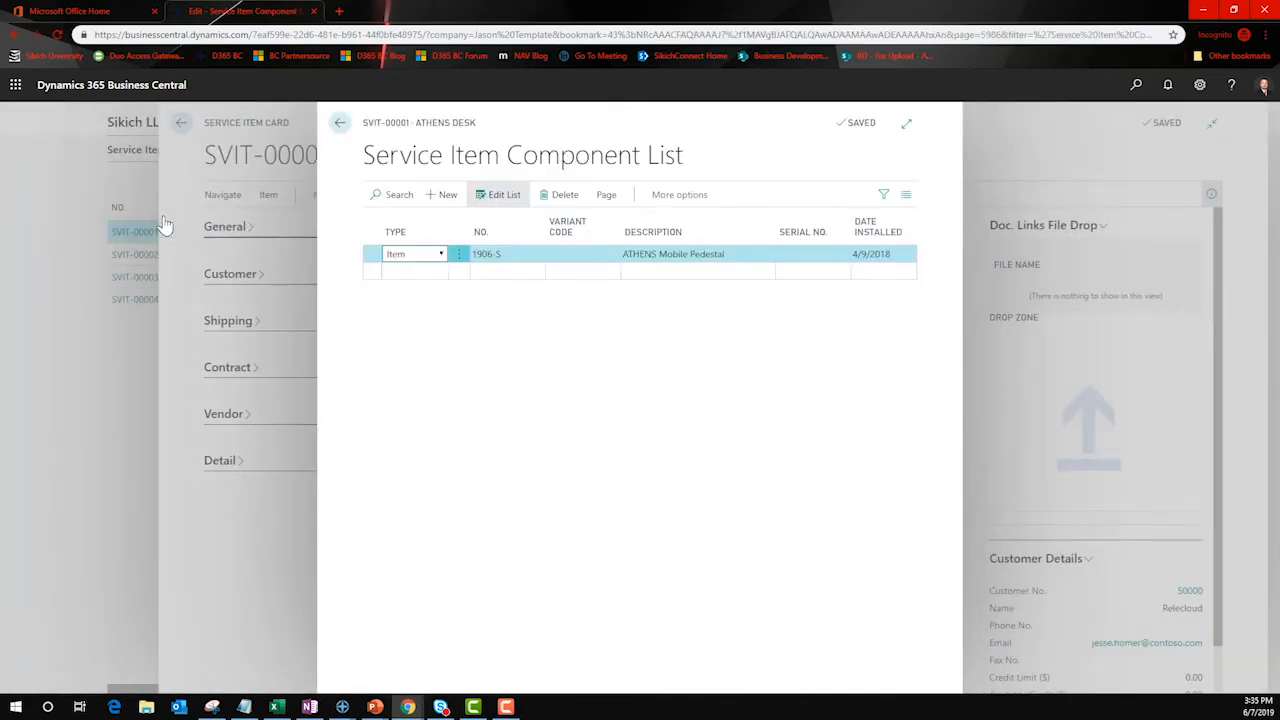
left_click(679, 194)
left_click(669, 194)
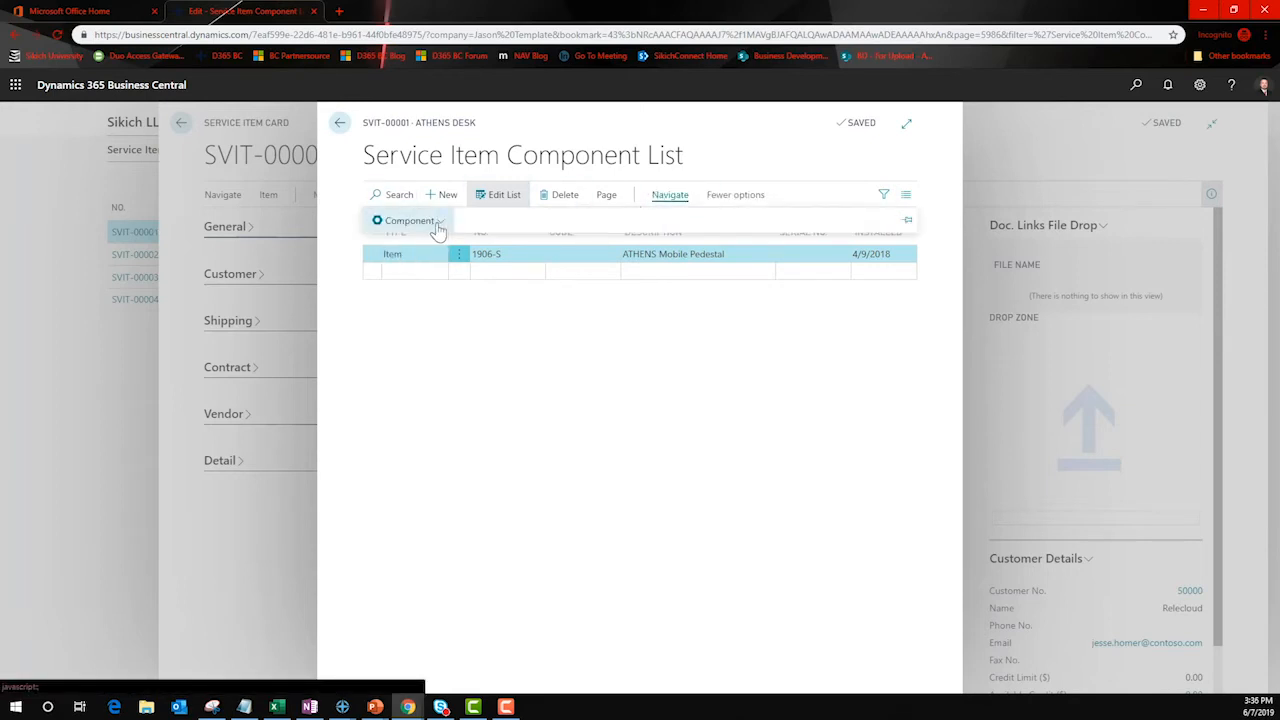
left_click(438, 228)
mouse_move(430, 275)
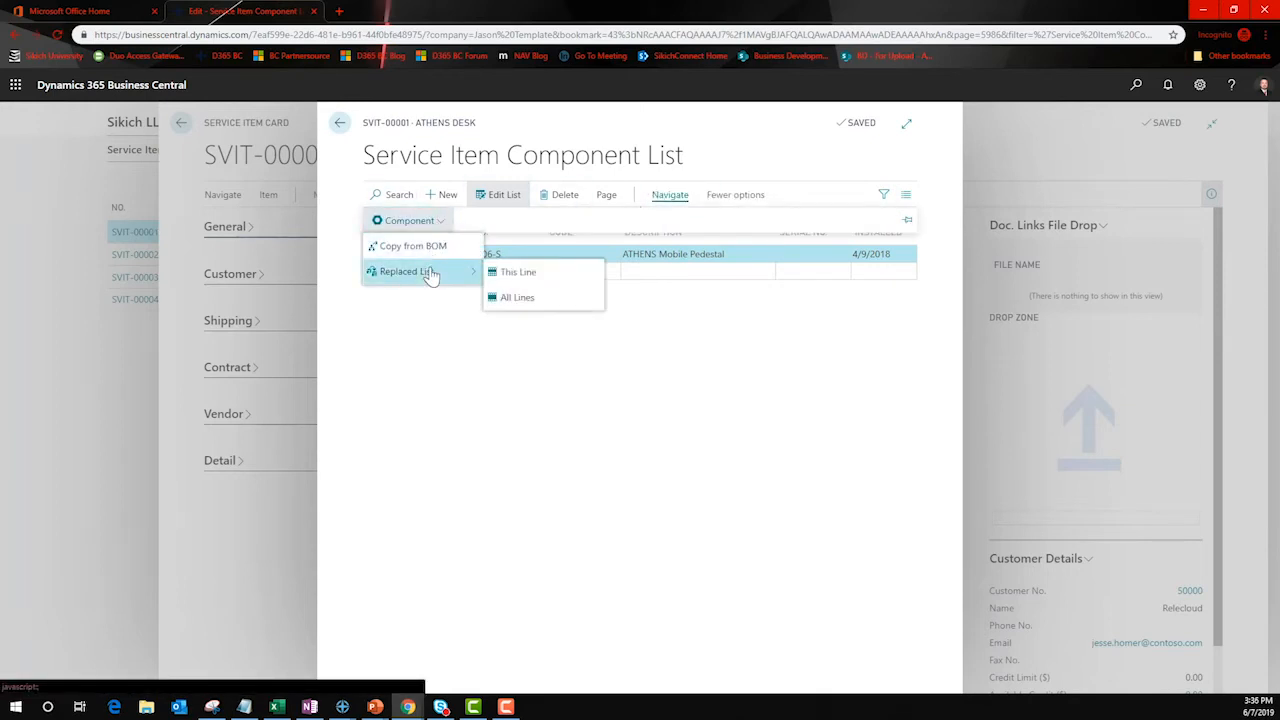
left_click(340, 122)
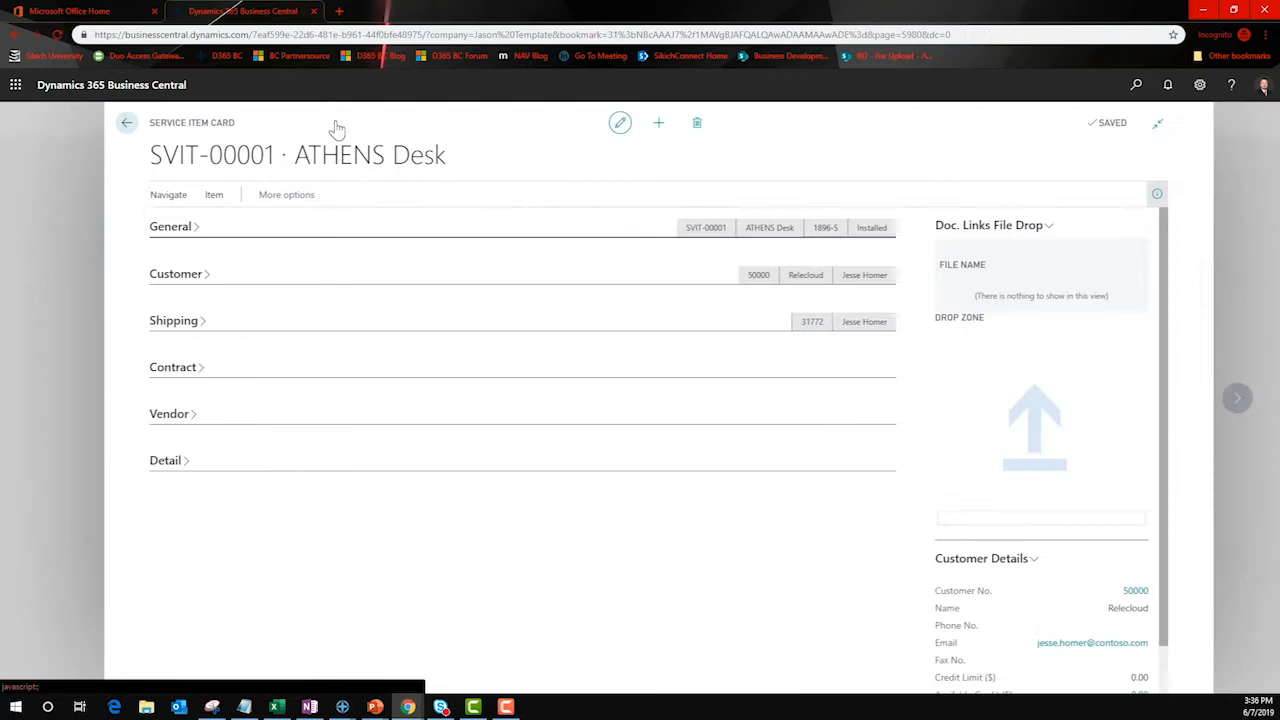
Look over the related actions available for service item SVIT-00001 and open its Troubleshooting Setup
left_click(193, 203)
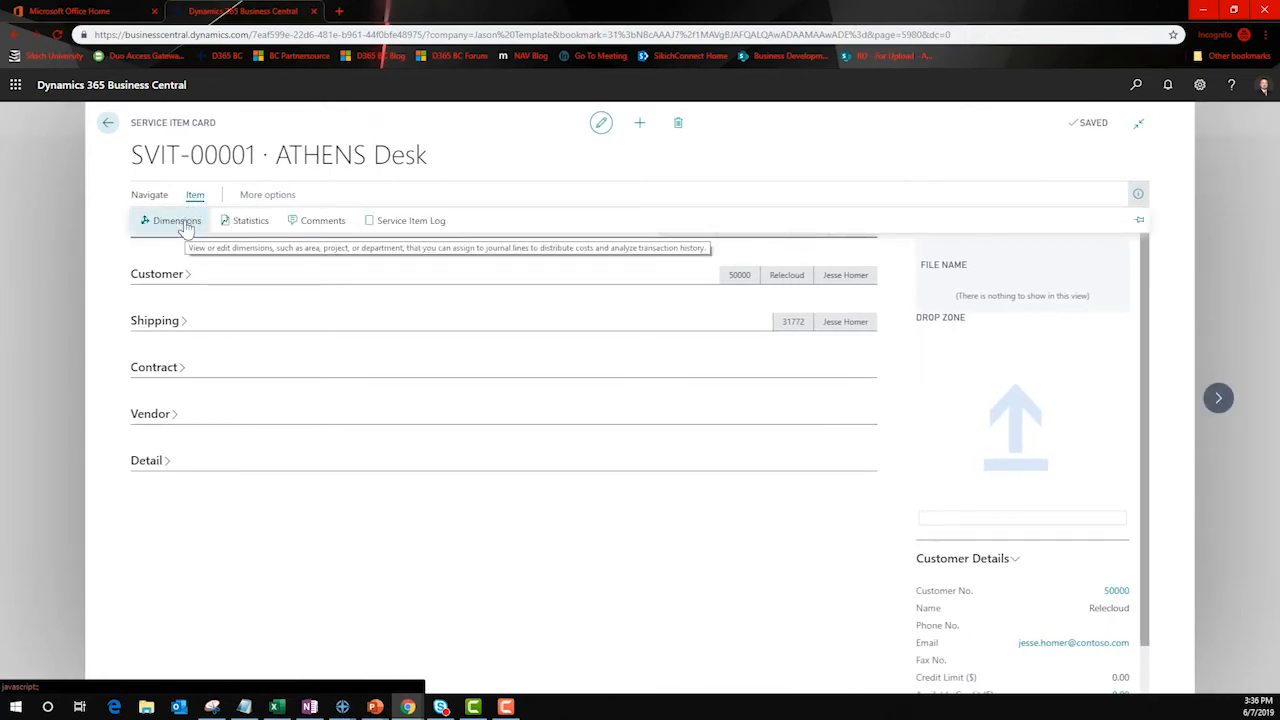
left_click(267, 194)
left_click(306, 194)
left_click(176, 220)
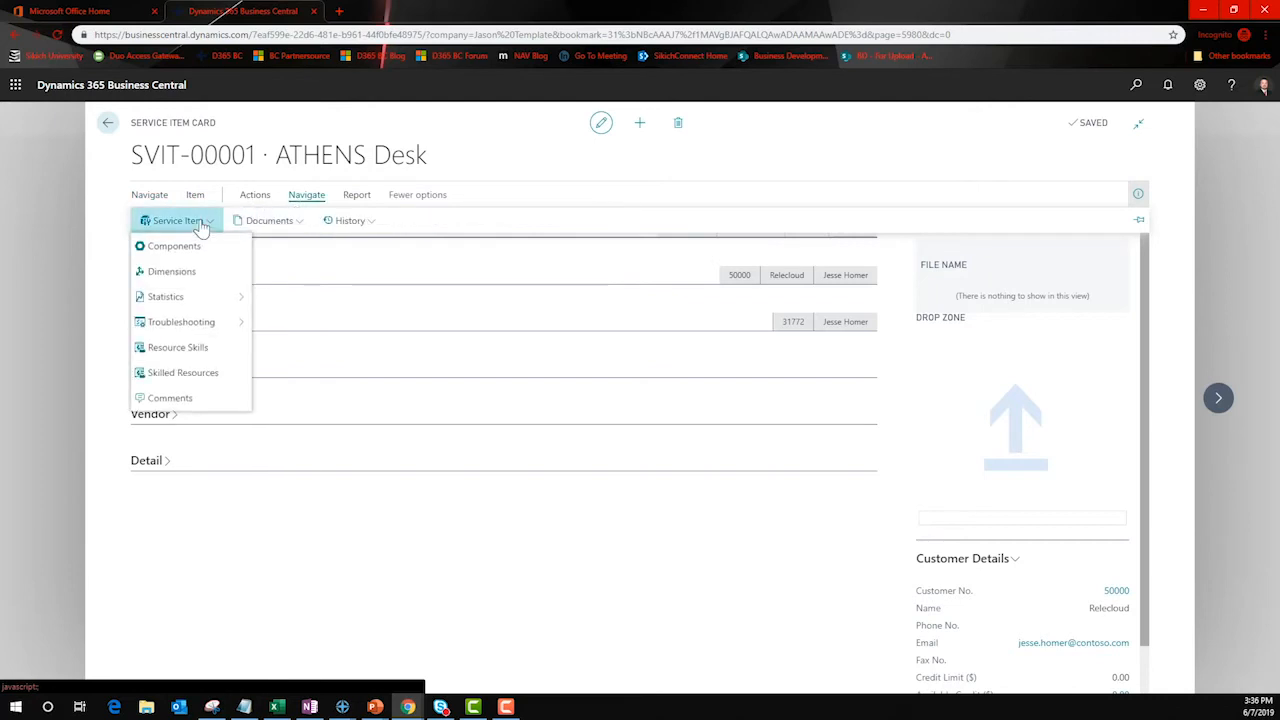
mouse_move(220, 337)
left_click(290, 324)
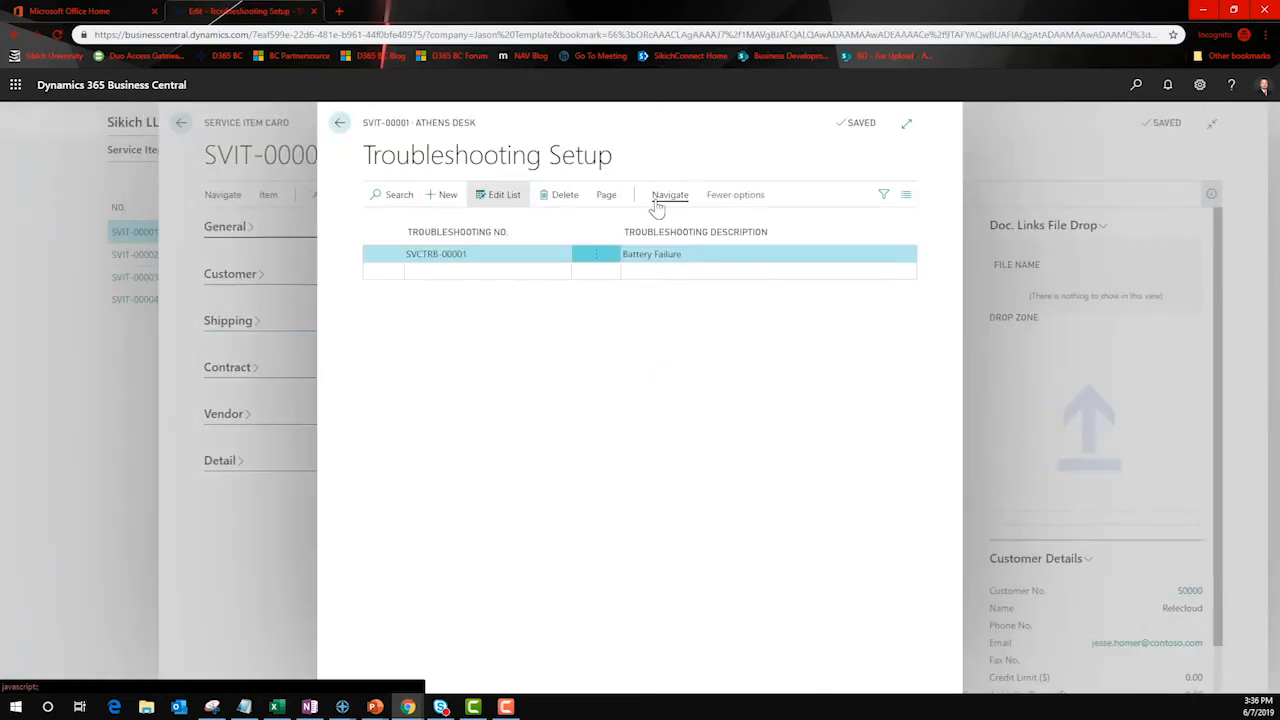
Open the Battery Failure troubleshooting guideline, review its check lines, and return to the service item card
left_click(430, 222)
left_click(407, 247)
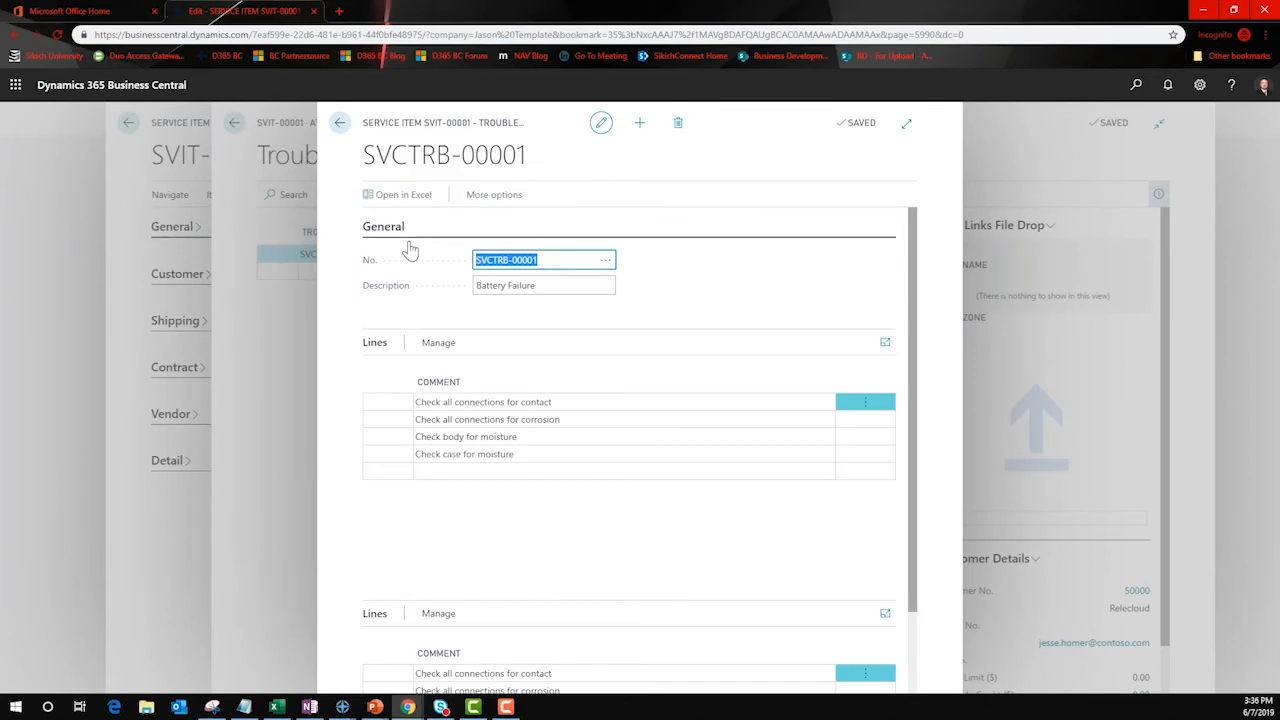
key("alt+Tab")
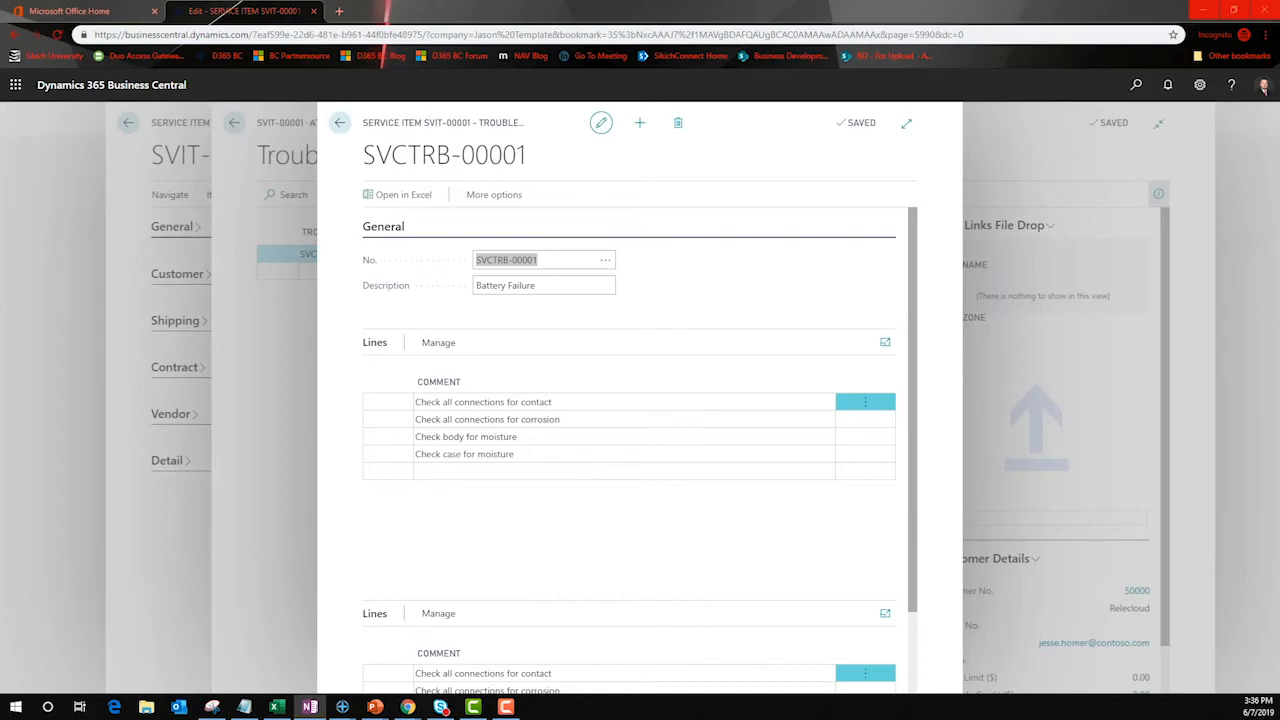
left_click(340, 122)
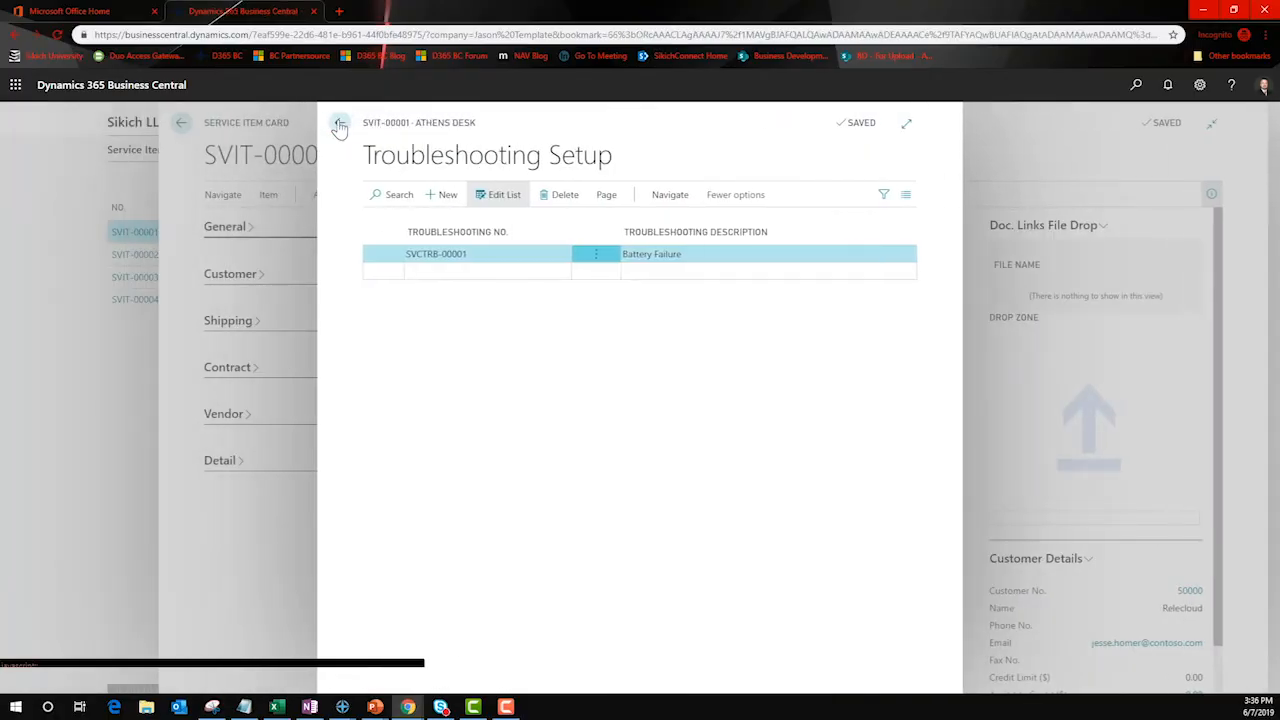
left_click(340, 123)
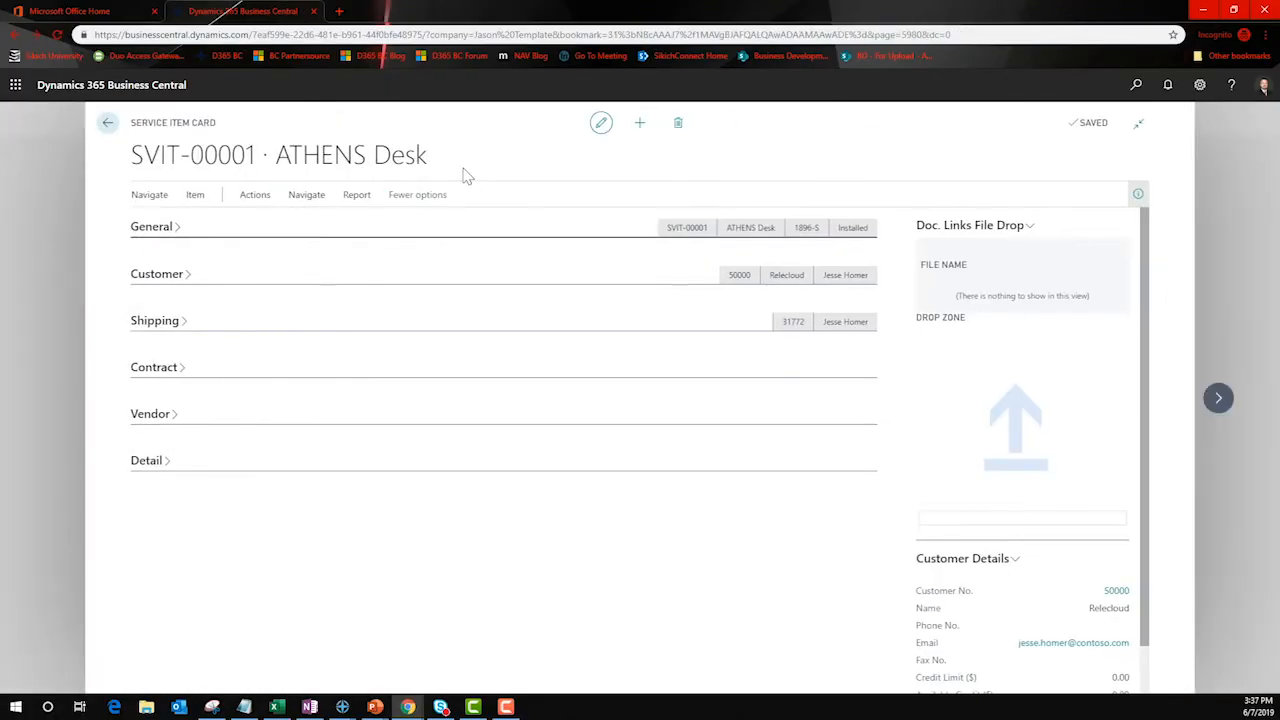
left_click(150, 195)
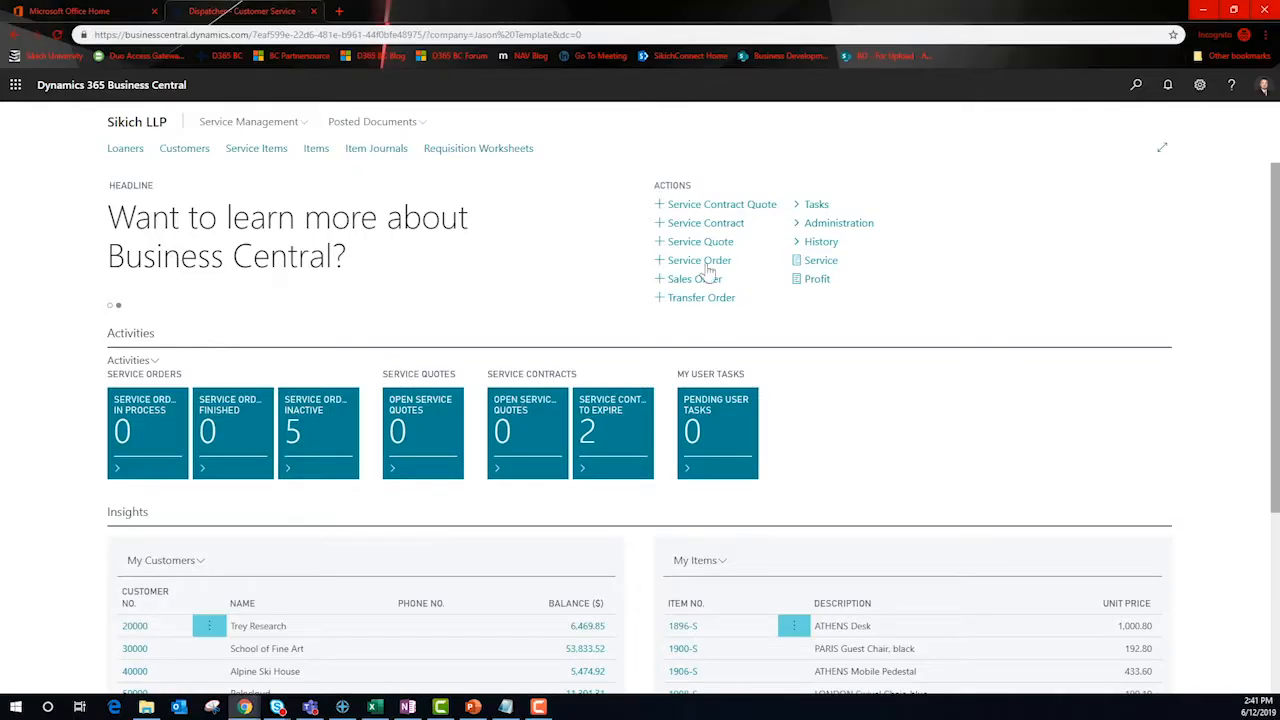
Open service order SVC-00005 from the Service Orders list and review its service item lines across to the fault and resolution code columns
left_click(235, 124)
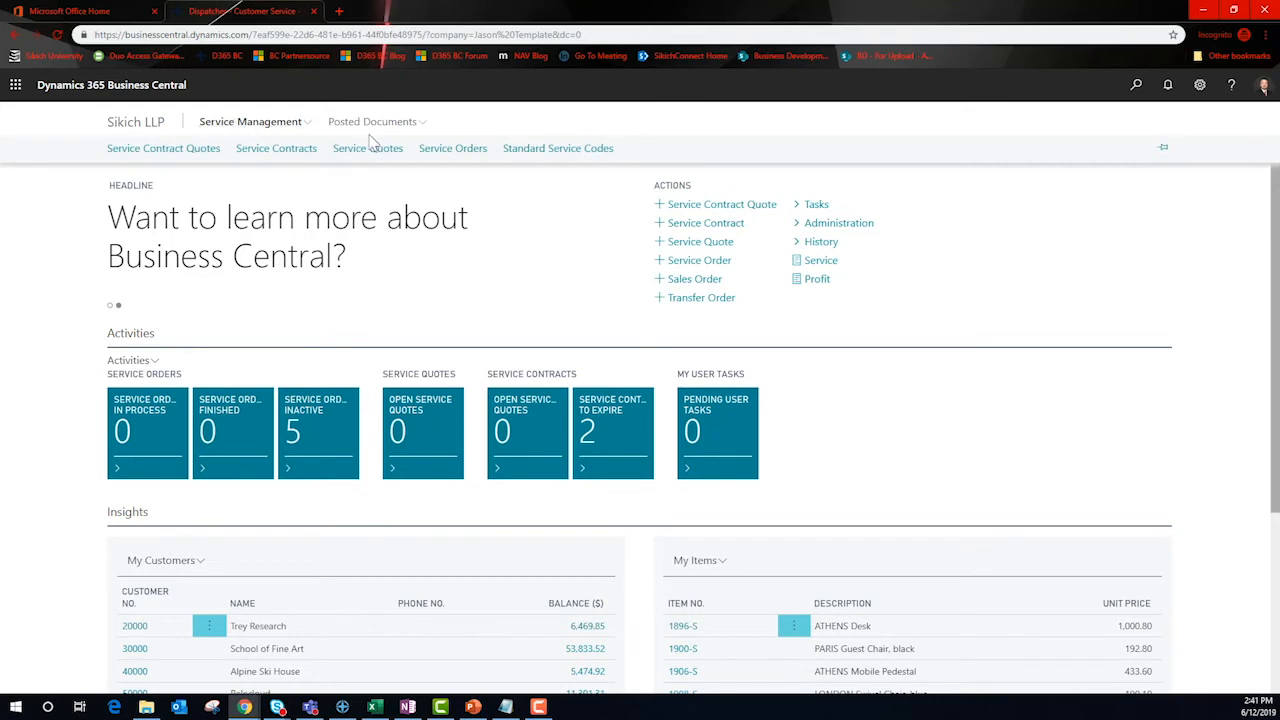
left_click(450, 149)
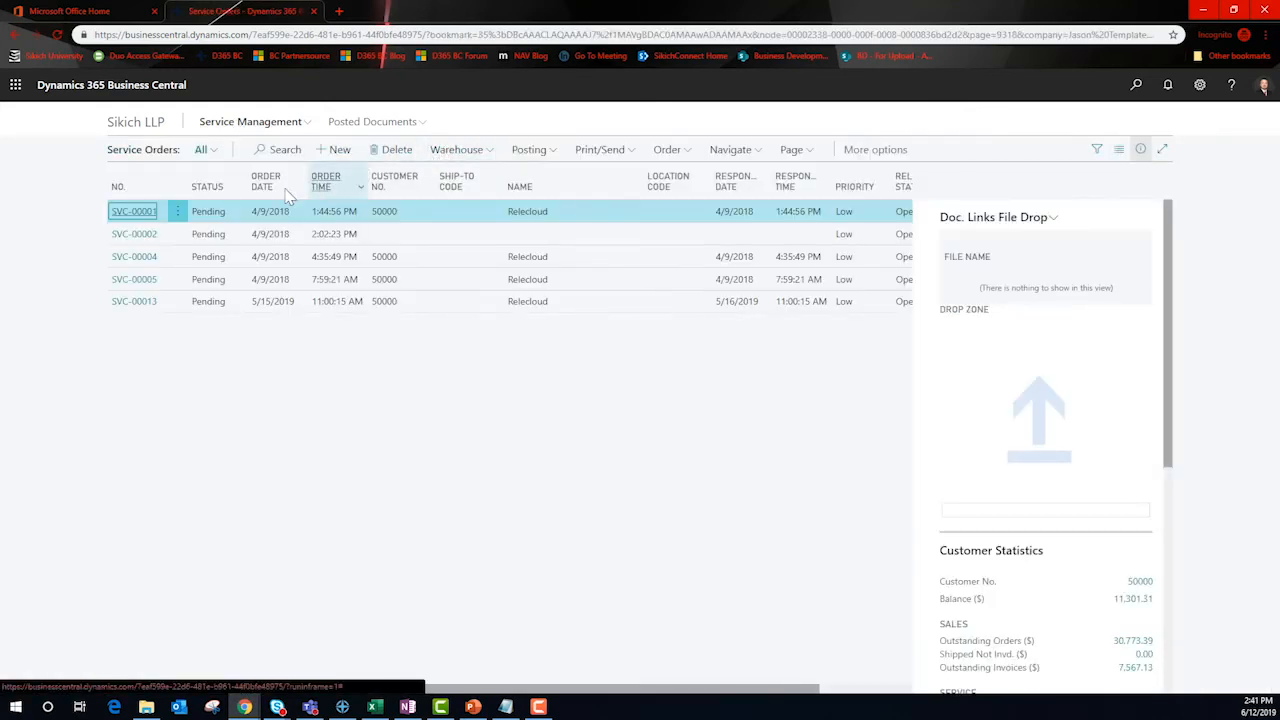
left_click(140, 280)
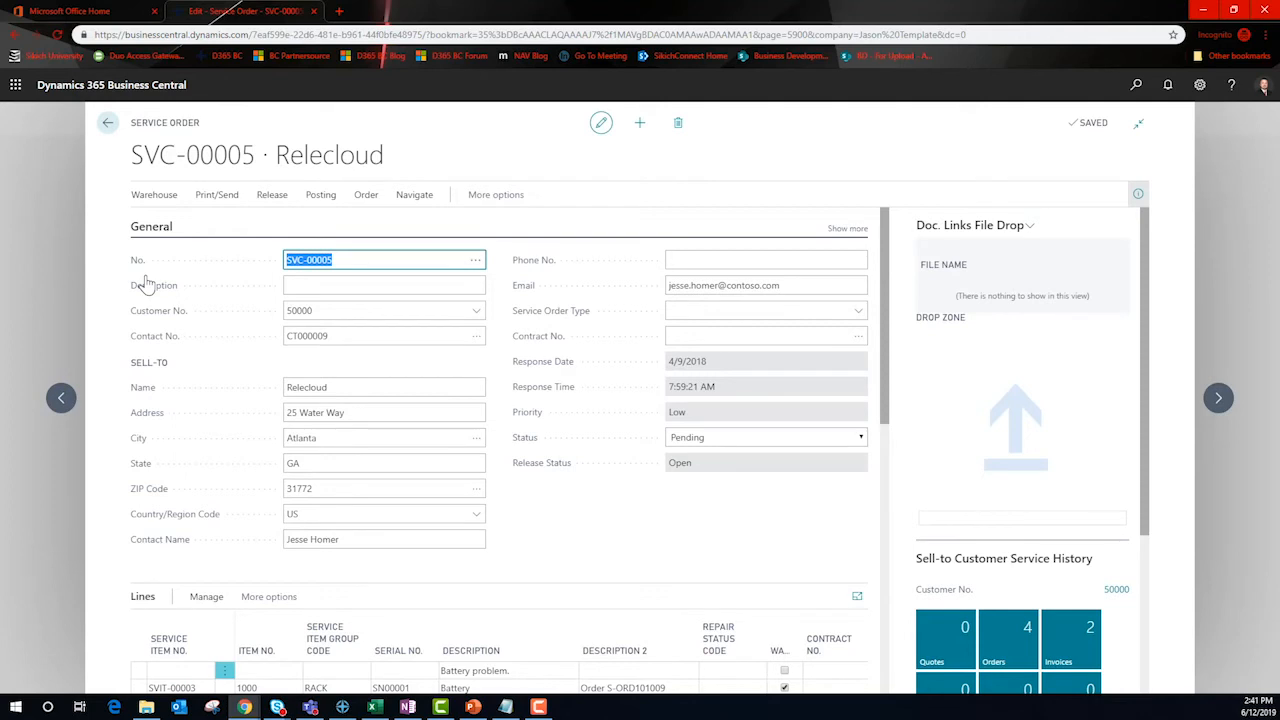
scroll(145, 284, "down", 3)
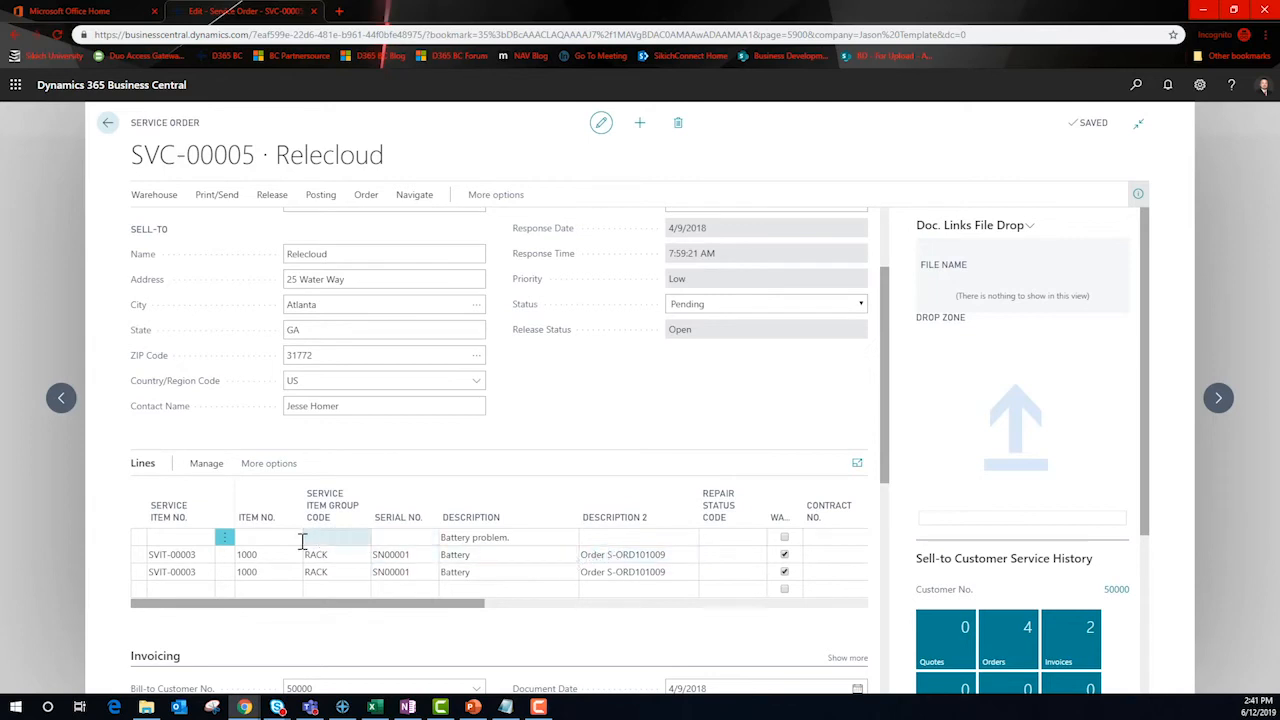
left_click_drag(311, 606, 489, 614)
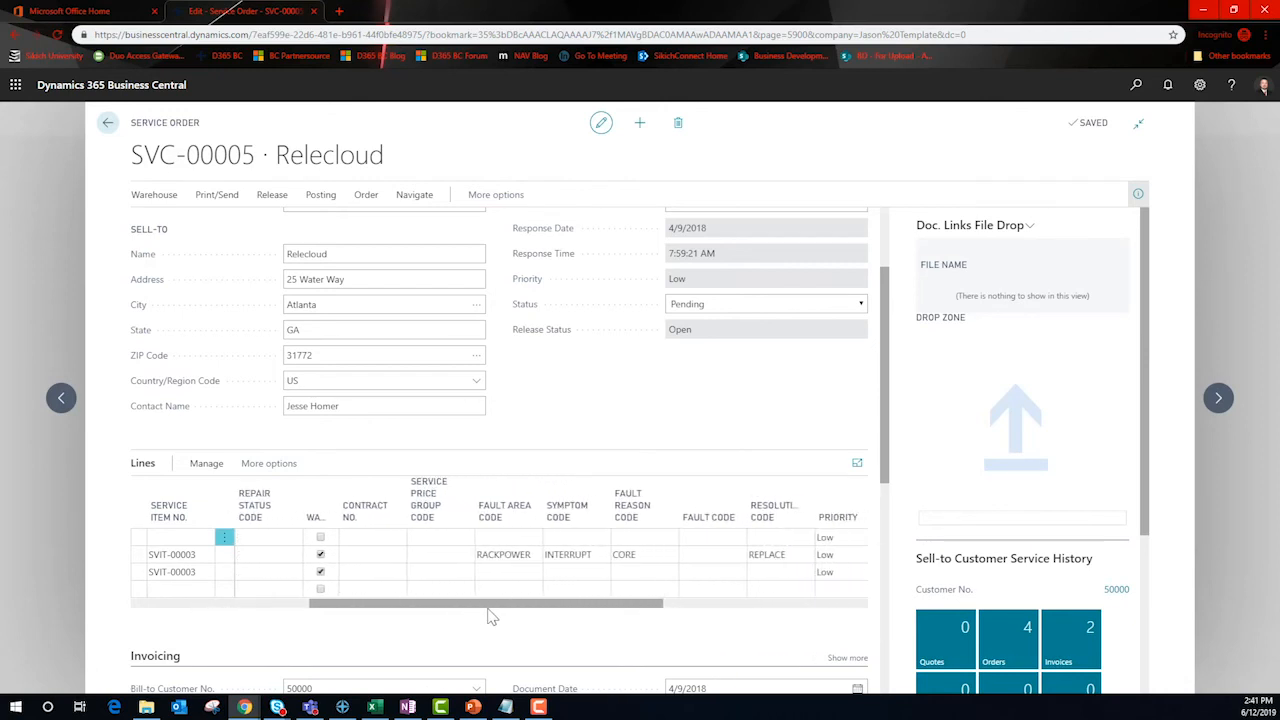
Look up the fault area and symptom codes and inspect the fault reason code on the first SVIT-00003 line
left_click(539, 559)
left_click(535, 555)
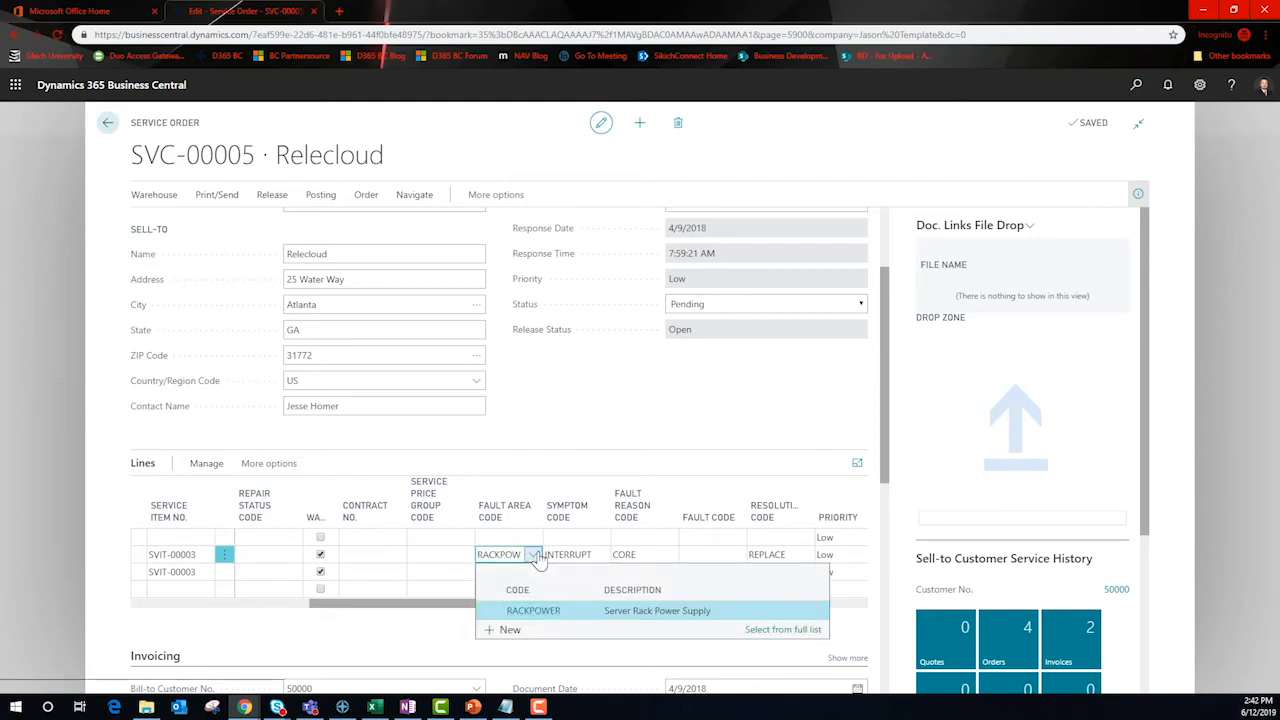
left_click(598, 557)
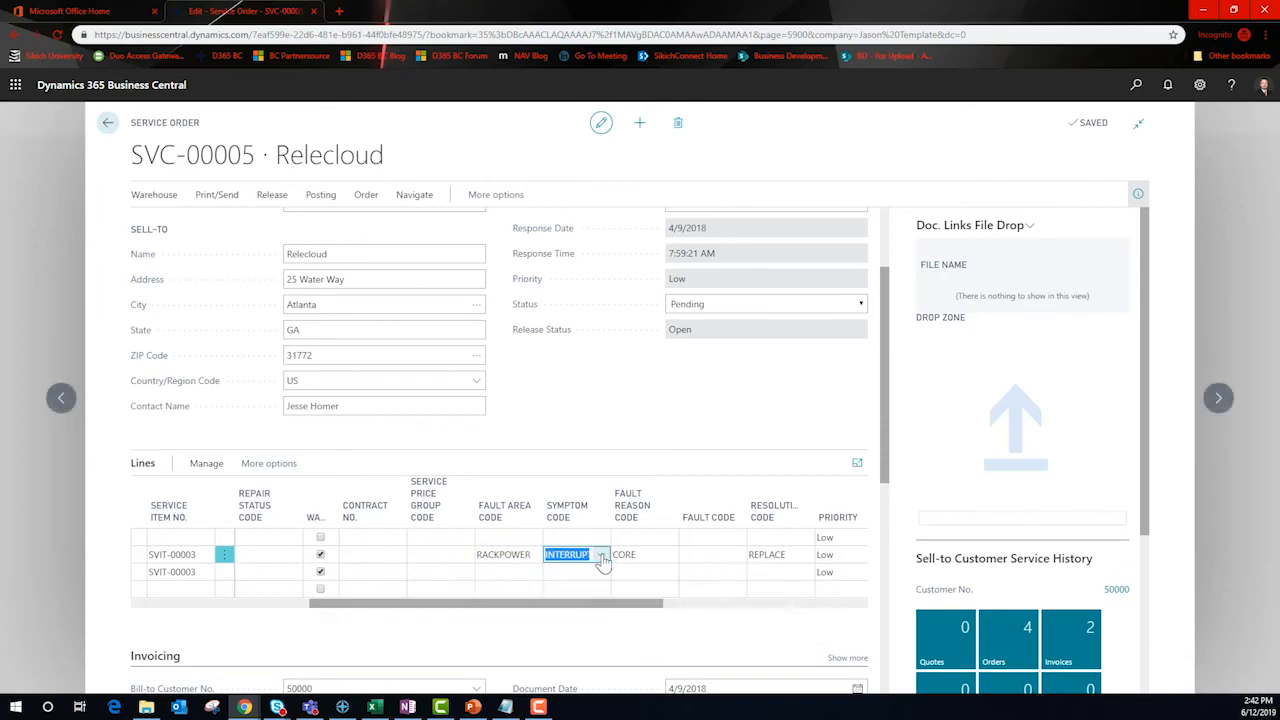
left_click(601, 556)
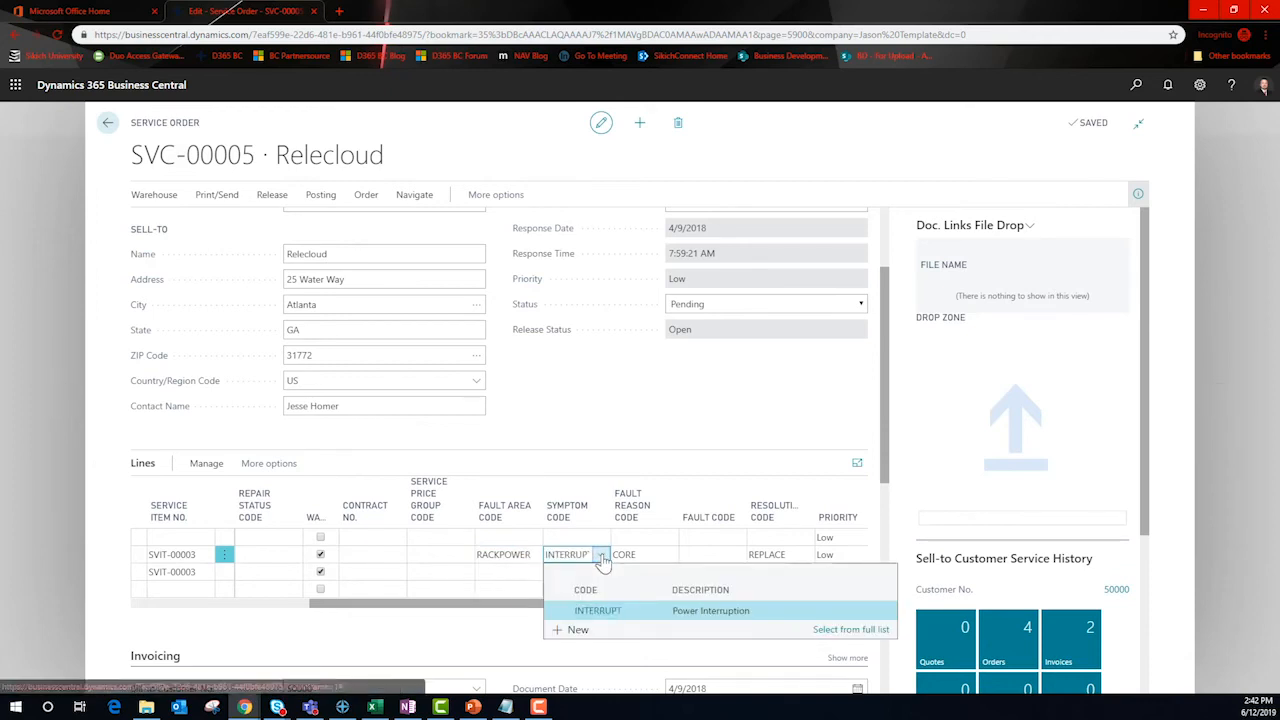
left_click(657, 558)
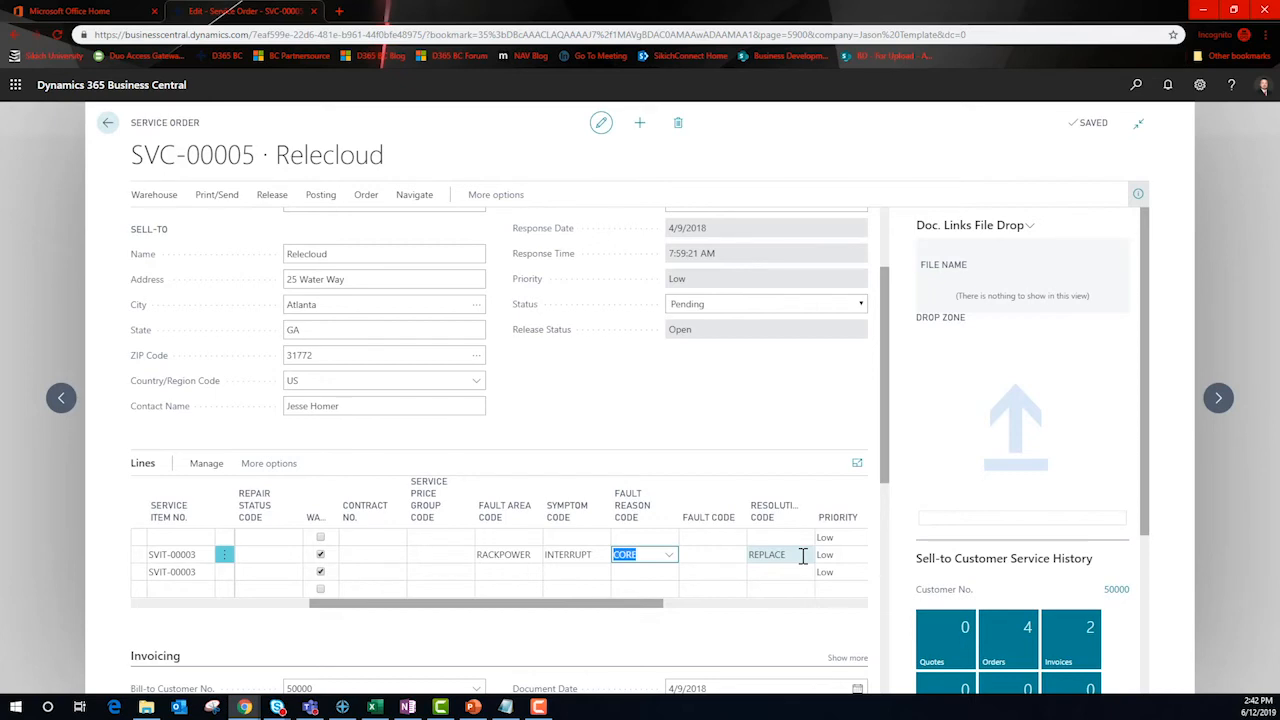
Open the Service Item Worksheet for the SVIT-00003 line, enlarge it, and review the discount, line amount and warranty columns of its lines
left_click(272, 464)
left_click(251, 466)
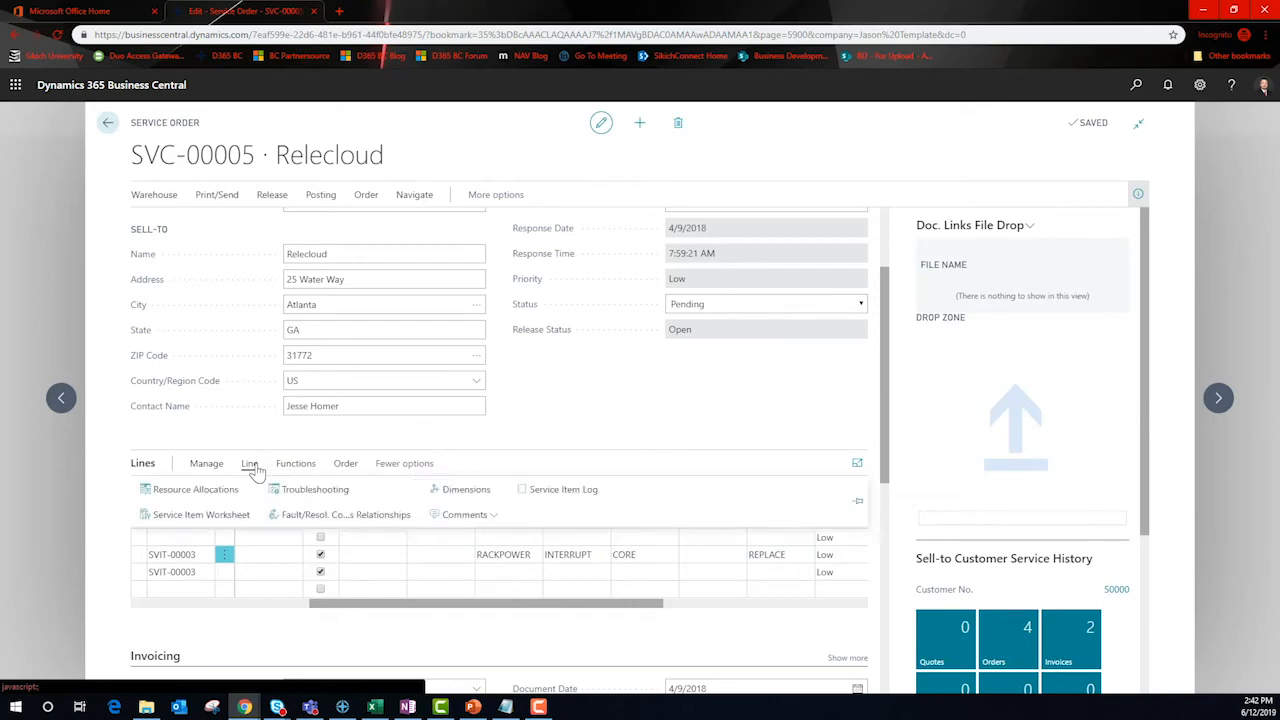
left_click(226, 515)
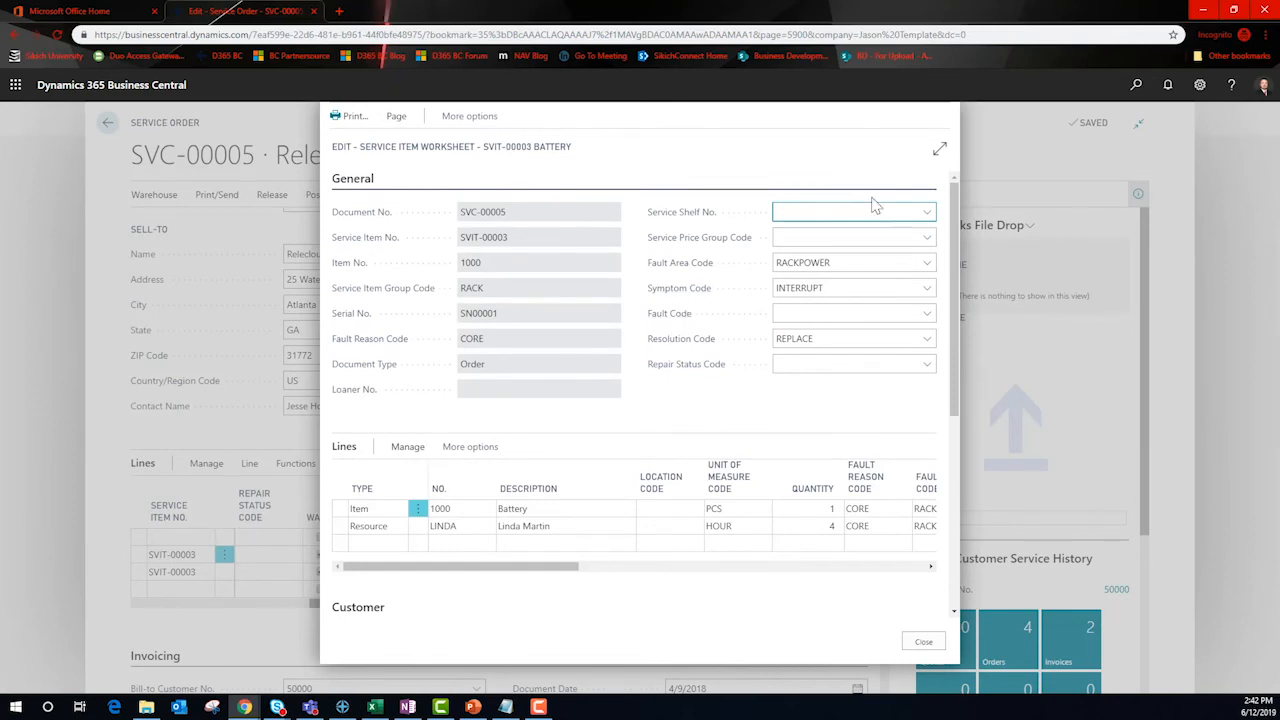
left_click(940, 149)
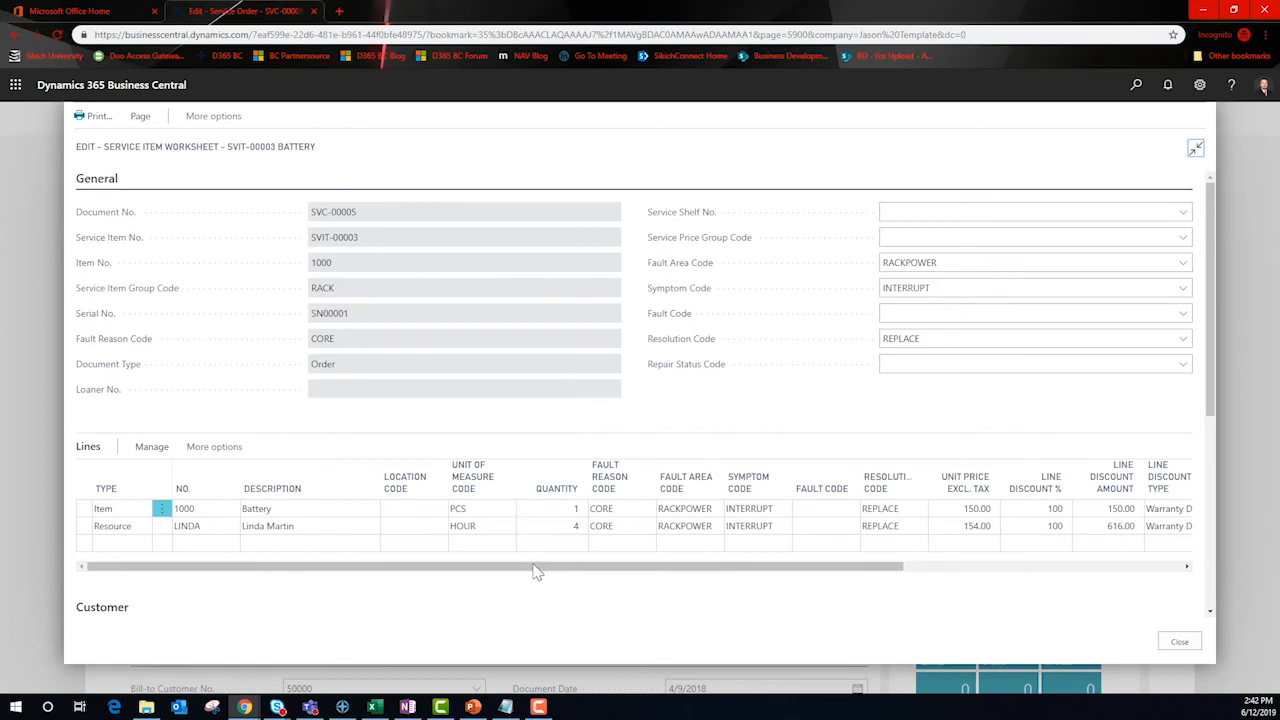
left_click_drag(535, 570, 821, 588)
left_click(838, 508)
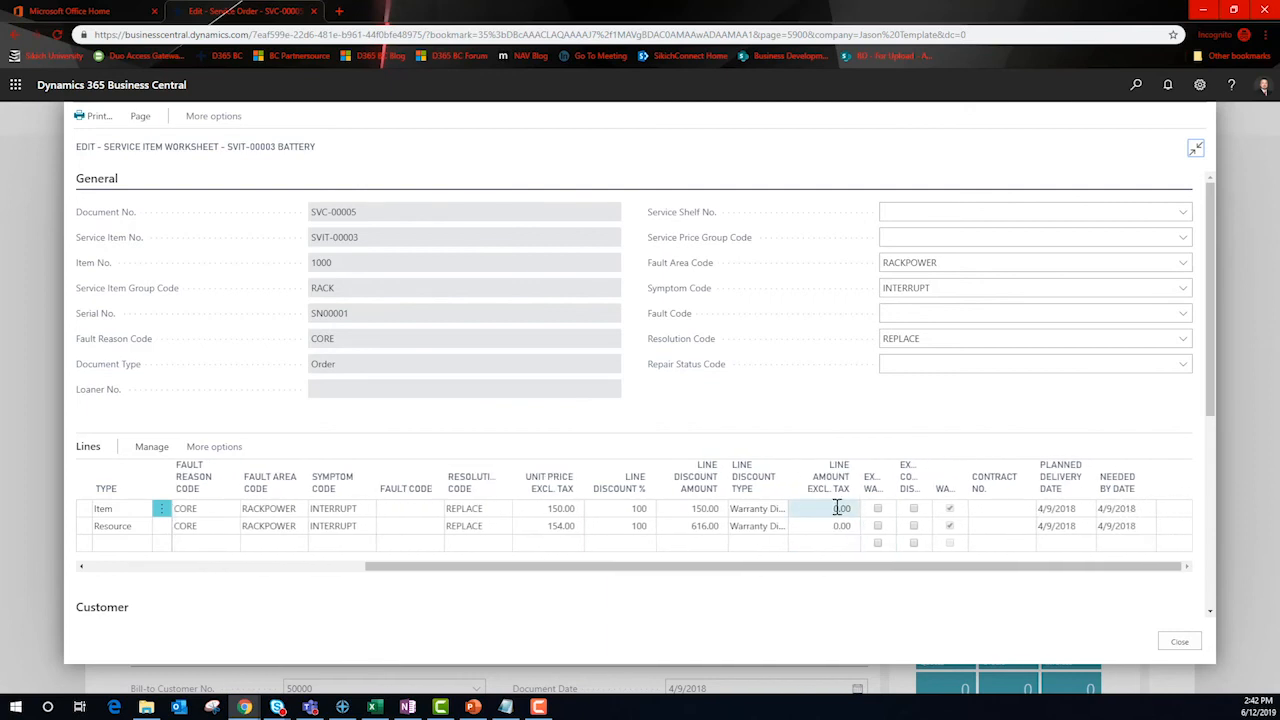
left_click(856, 543)
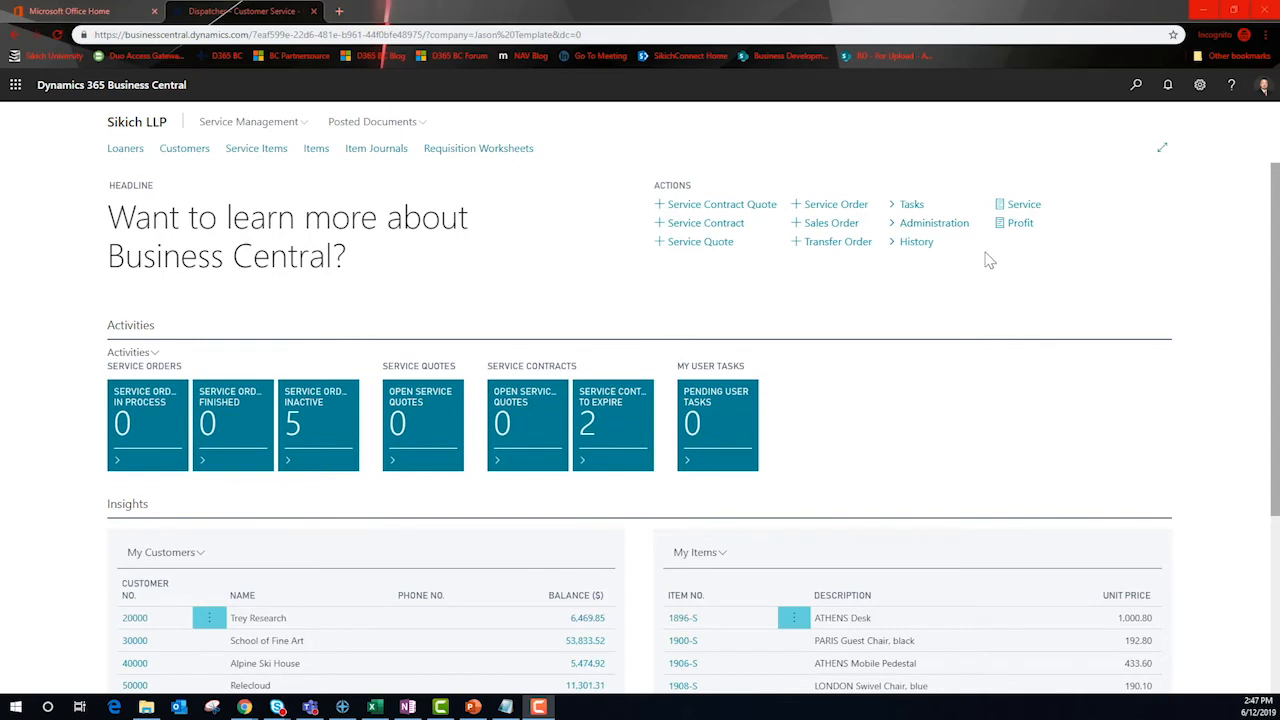
Review the Service and Profit reports available on the Dispatcher role center without running any
left_click(1041, 213)
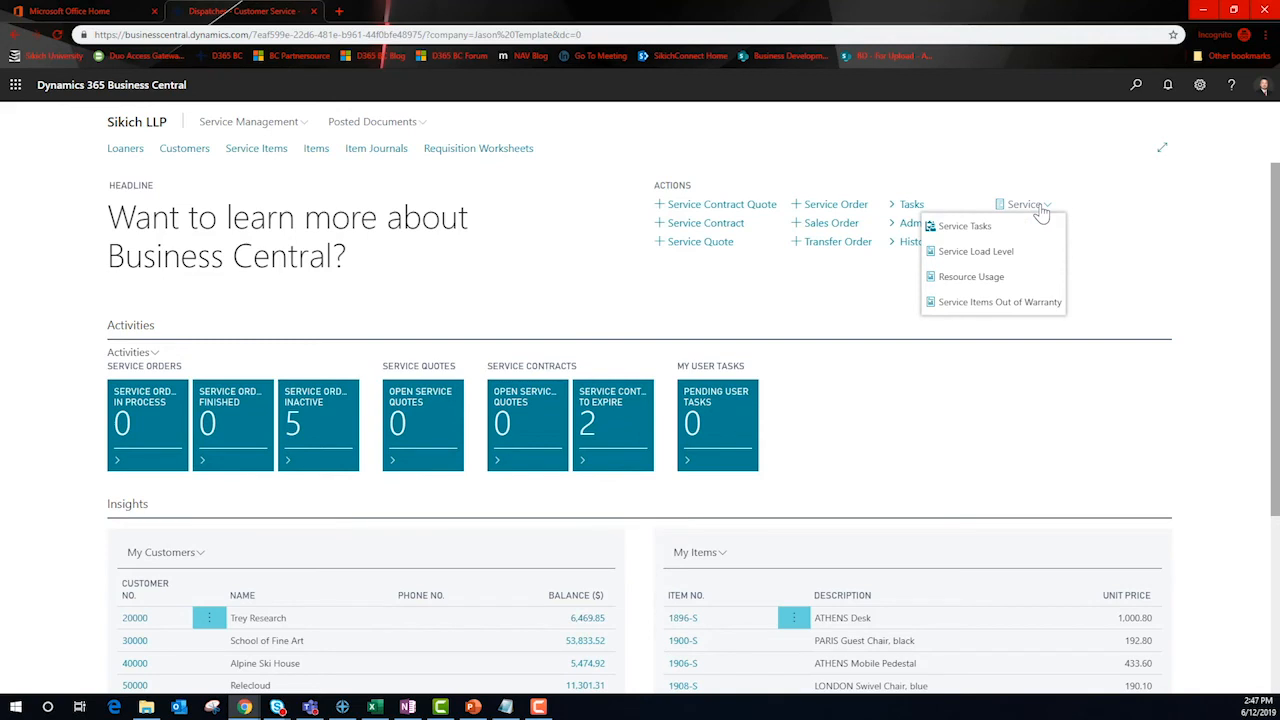
left_click(1041, 213)
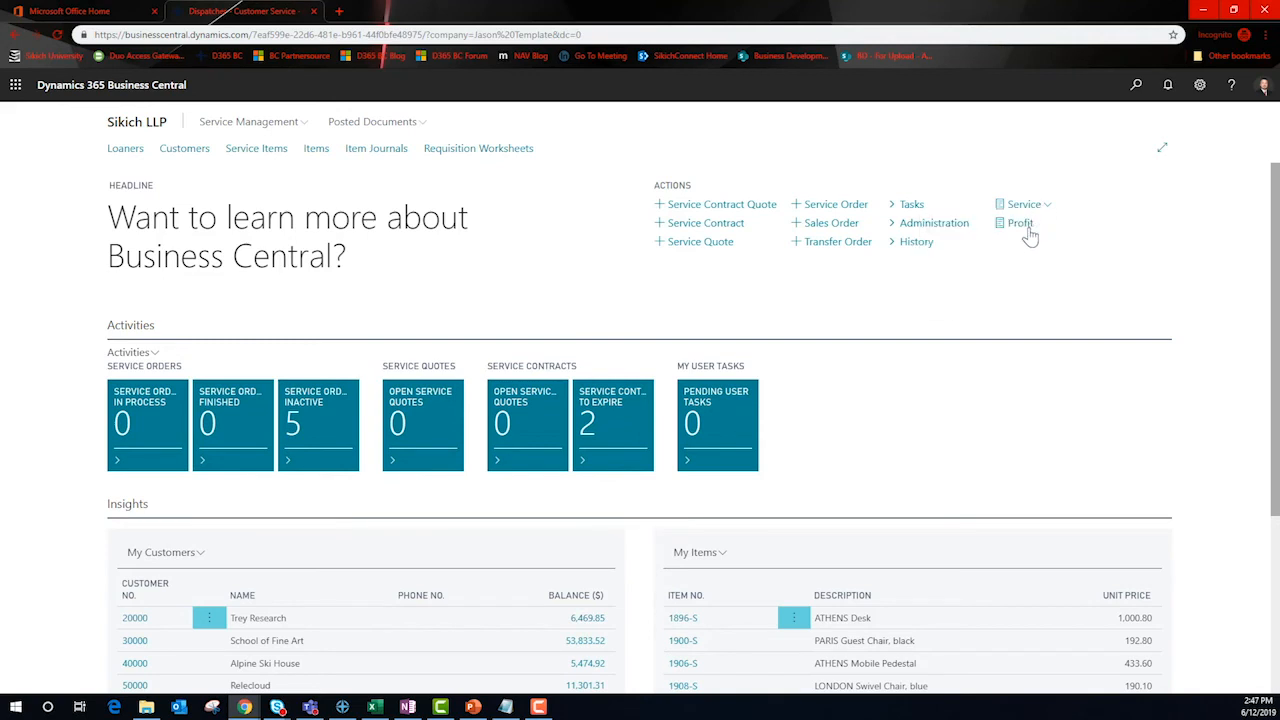
left_click(1031, 229)
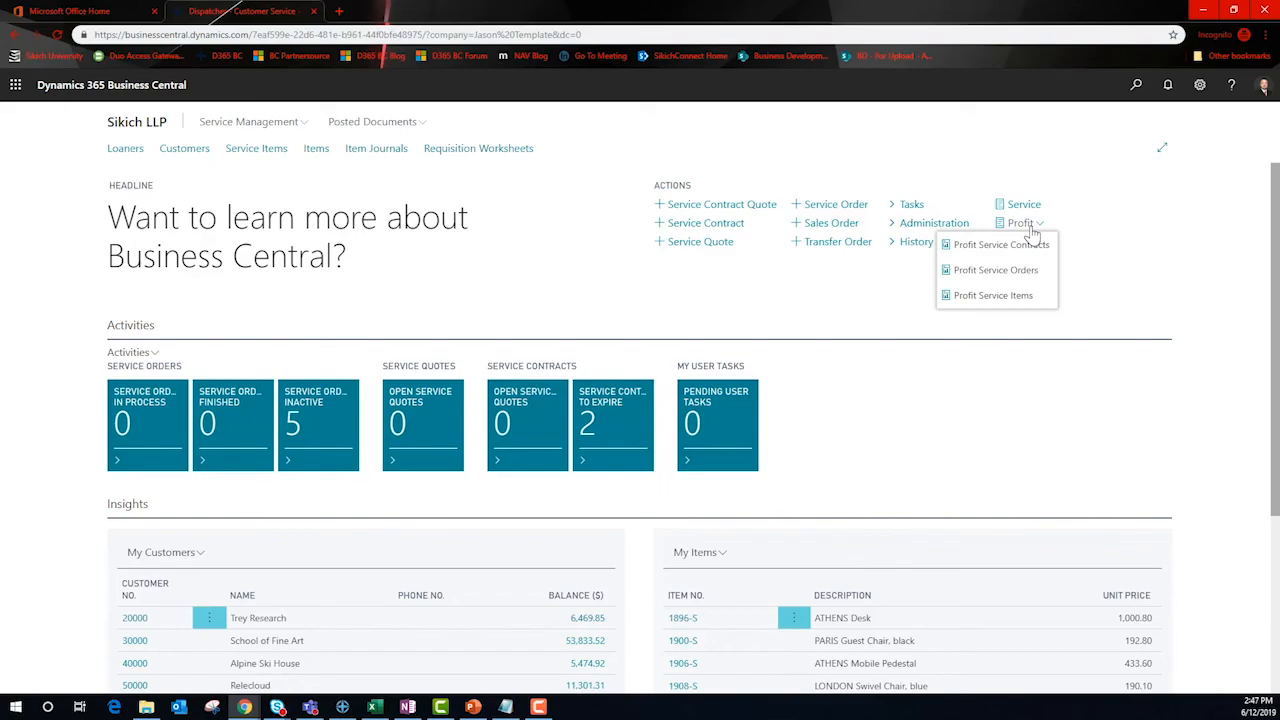
left_click(1031, 230)
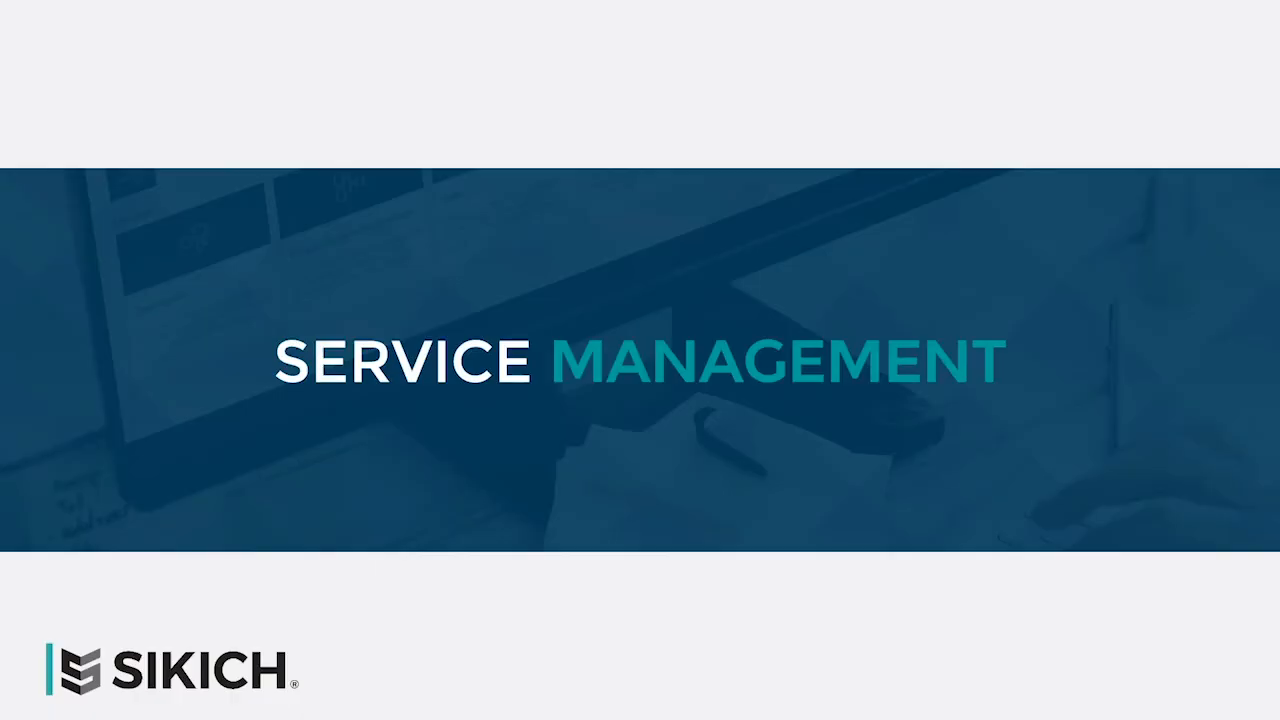